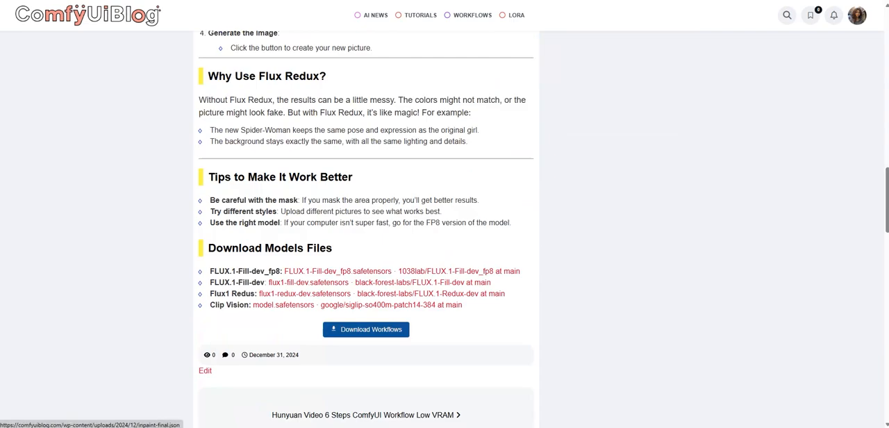
# Step: Download the inpaint-final.json workflow from the blog page and load it in ComfyUI
pyautogui.click(366, 329)
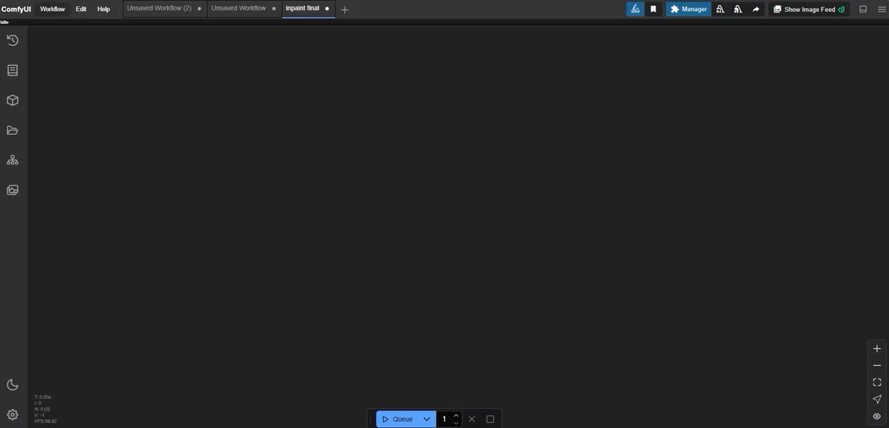
pyautogui.click(53, 9)
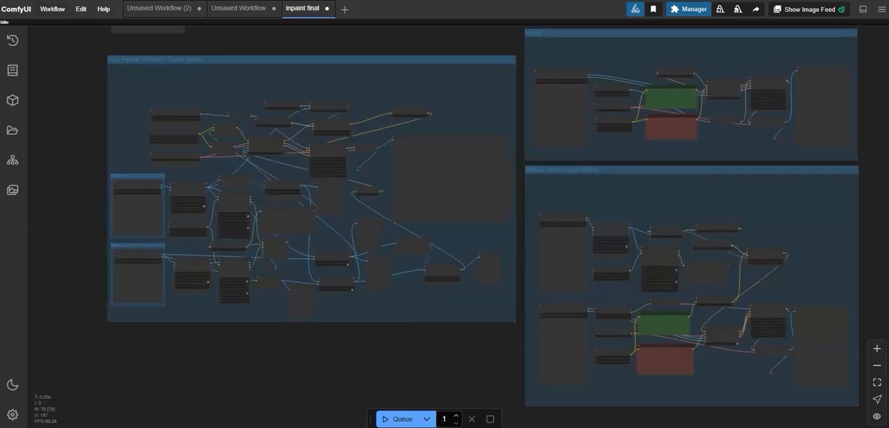
pyautogui.moveTo(439, 354); pyautogui.dragTo(470, 357)
pyautogui.scroll(-2, 537, 379)
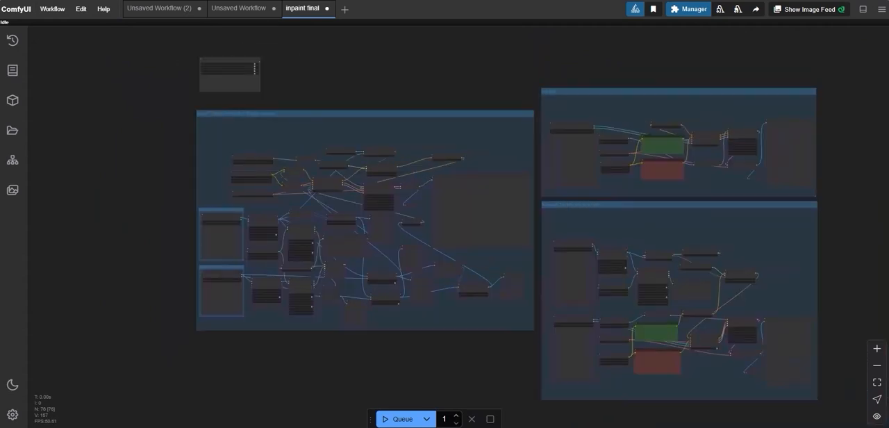
# Step: Examine the node layout of the Auto Prompt InPaint + Styles transfer group and the neighbouring groups
pyautogui.moveTo(222, 107); pyautogui.dragTo(439, 83)
pyautogui.scroll(5, 439, 84)
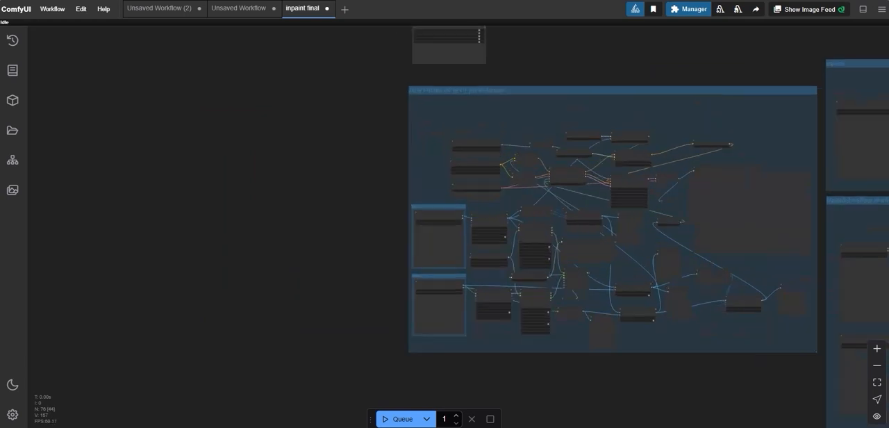
pyautogui.scroll(1, 437, 85)
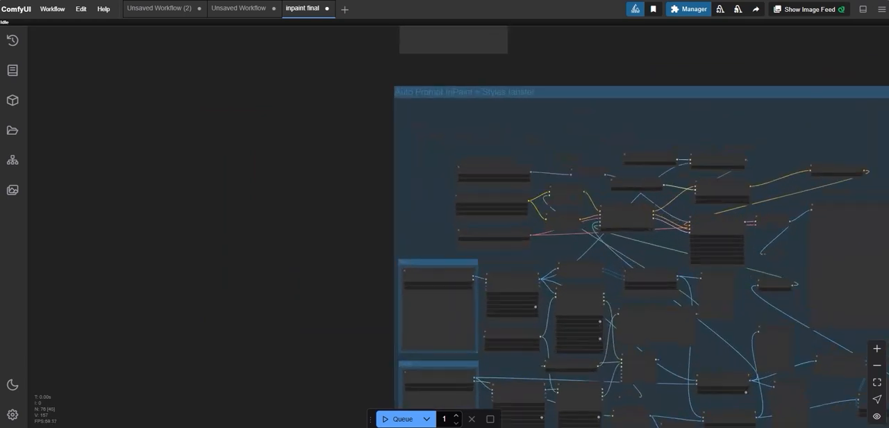
pyautogui.scroll(2, 459, 114)
pyautogui.moveTo(381, 131); pyautogui.dragTo(470, 13)
pyautogui.scroll(-2, 274, 132)
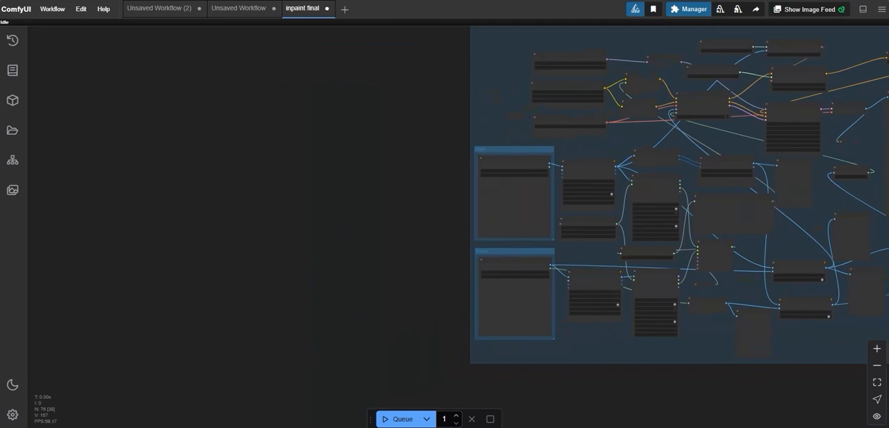
pyautogui.moveTo(445, 125); pyautogui.dragTo(331, 173)
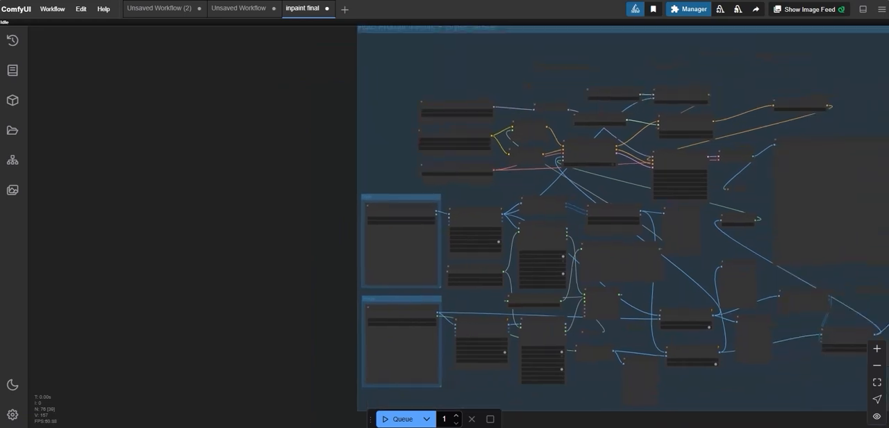
pyautogui.scroll(-1, 532, 212)
pyautogui.moveTo(532, 212); pyautogui.dragTo(117, 278)
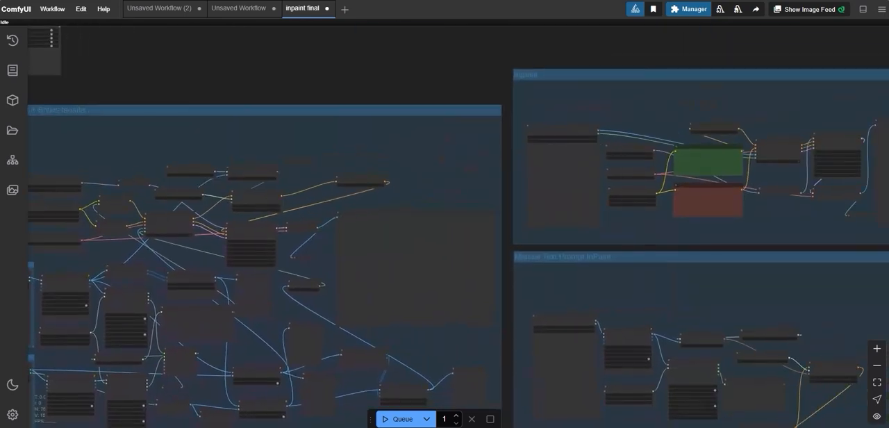
# Step: Enlarge the green CLIP Text Encode (Prompt) node in the Manual Text Prompt InPaint group
pyautogui.moveTo(552, 417); pyautogui.dragTo(463, 238)
pyautogui.scroll(4, 461, 272)
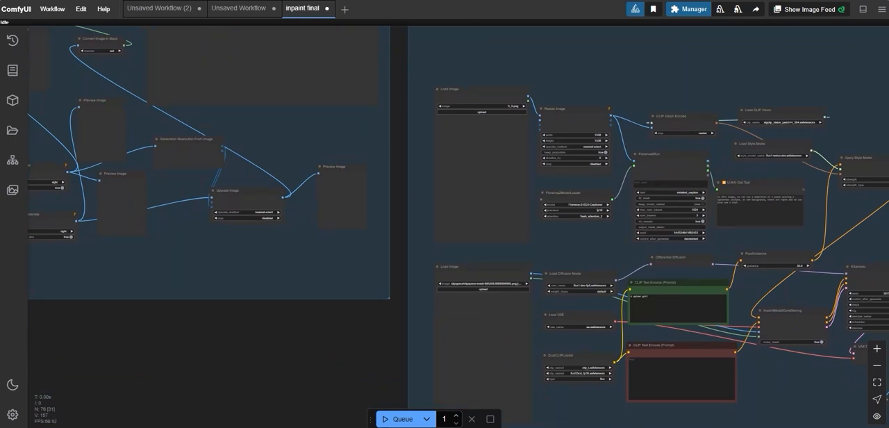
pyautogui.click(632, 297)
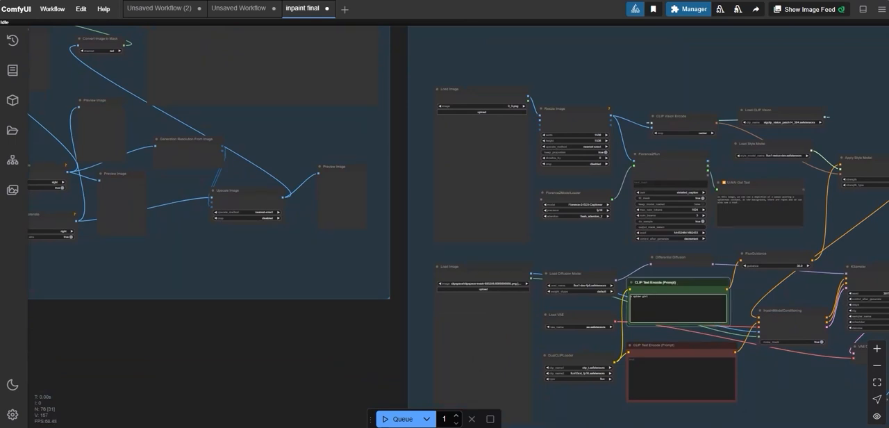
pyautogui.moveTo(728, 324); pyautogui.dragTo(742, 337)
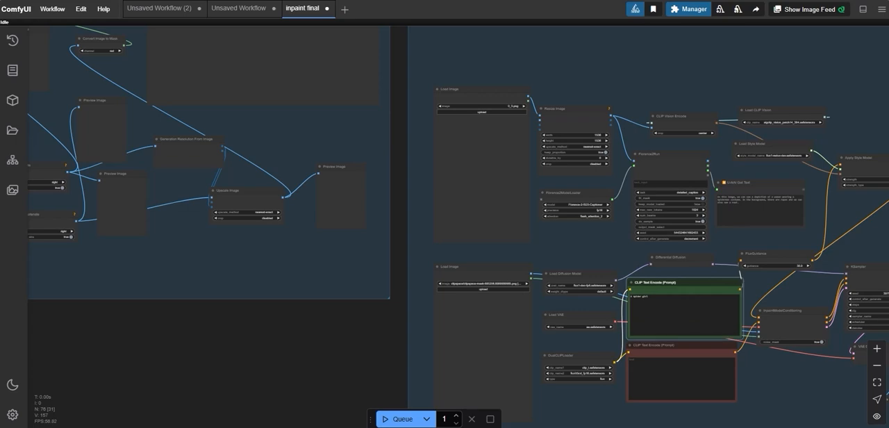
# Step: Examine the Inpaint group, including its image loader, model loaders and prompt nodes
pyautogui.scroll(-2, 410, 222)
pyautogui.moveTo(410, 223); pyautogui.dragTo(438, 369)
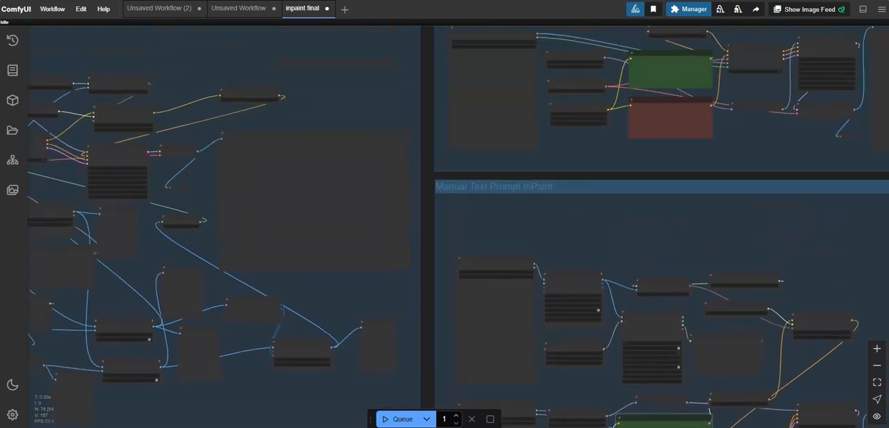
pyautogui.moveTo(451, 54); pyautogui.dragTo(448, 194)
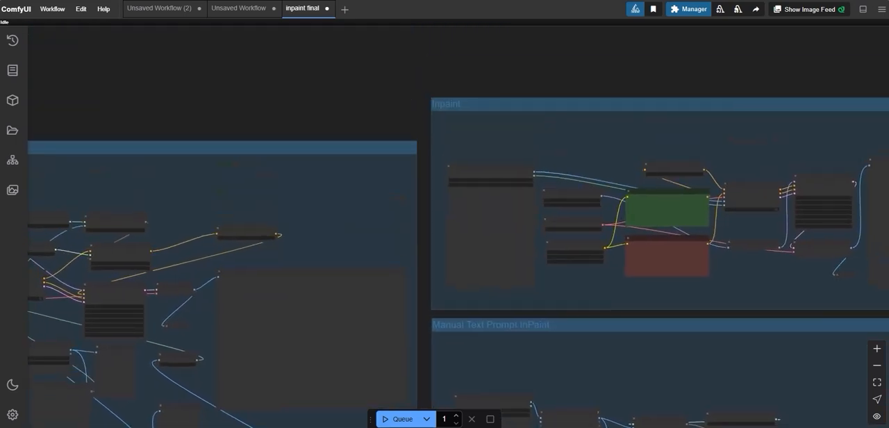
pyautogui.scroll(2, 450, 193)
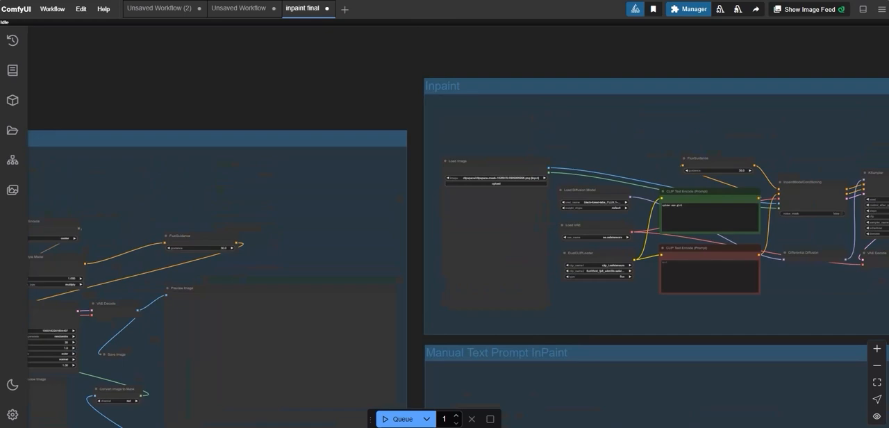
pyautogui.scroll(2, 495, 178)
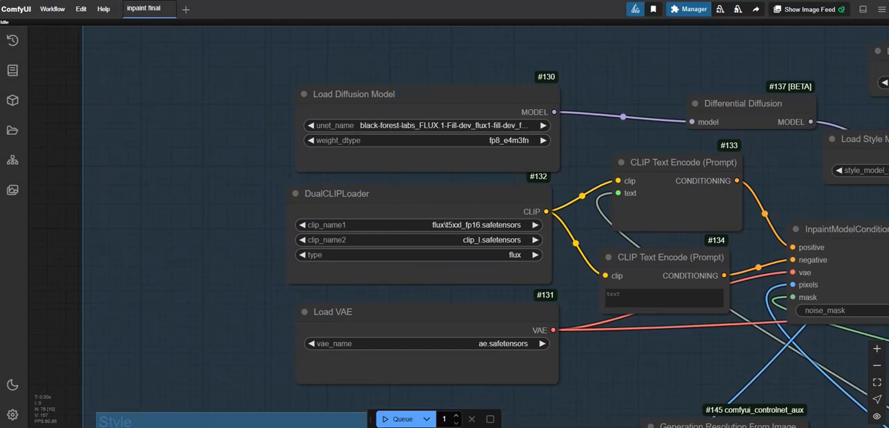
# Step: Choose flux1-fill-dev.safetensors as the Load Diffusion Model's unet_name and check the FLUX.1-Fill-dev_fp8 repository on Hugging Face
pyautogui.click(451, 125)
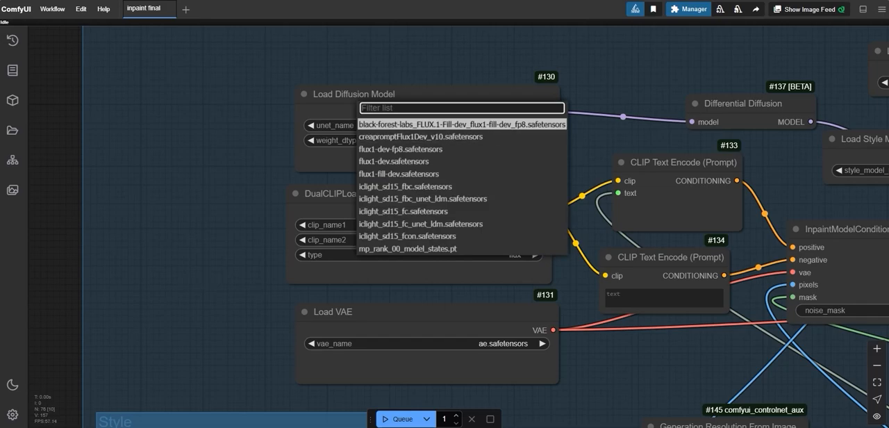
pyautogui.click(431, 174)
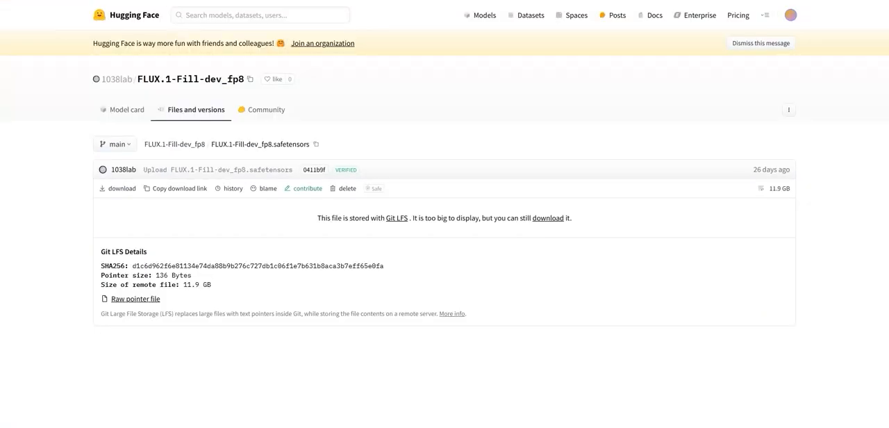
pyautogui.moveTo(138, 79); pyautogui.dragTo(244, 78)
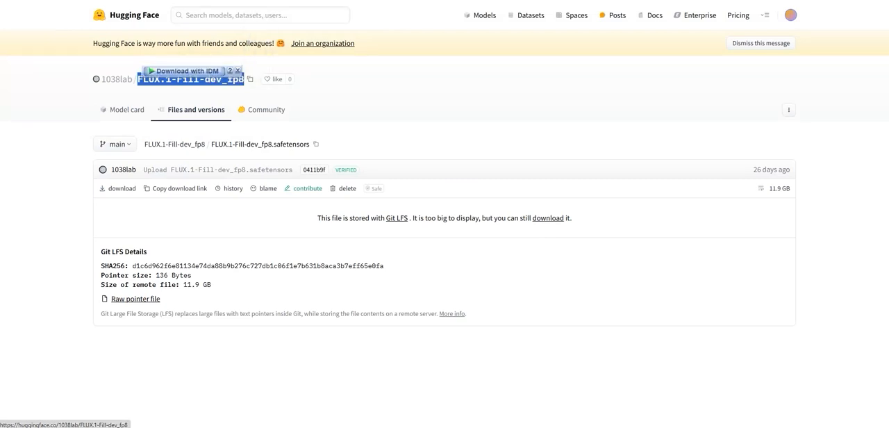
pyautogui.click(333, 92)
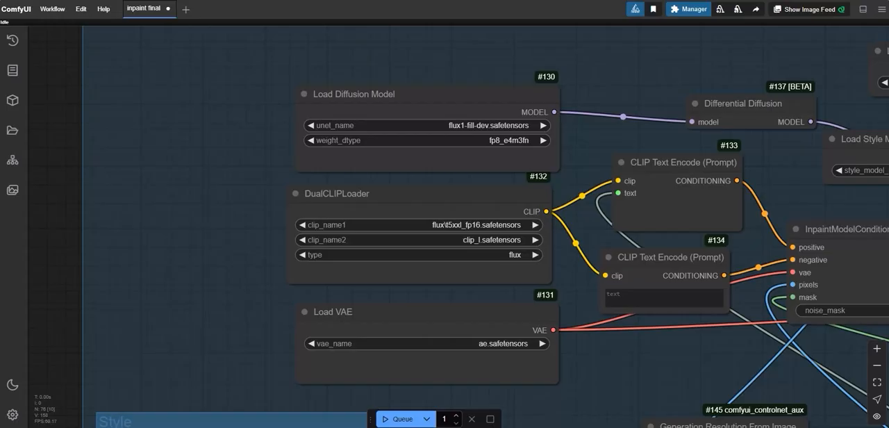
# Step: Select flux\t5xxl_fp16.safetensors as clip_name1 in the DualCLIPLoader node
pyautogui.moveTo(208, 229); pyautogui.dragTo(185, 205)
pyautogui.scroll(2, 523, 204)
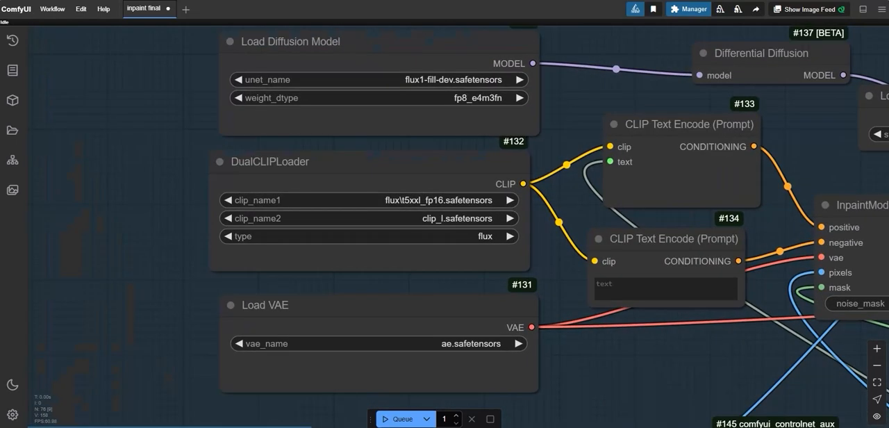
pyautogui.click(362, 200)
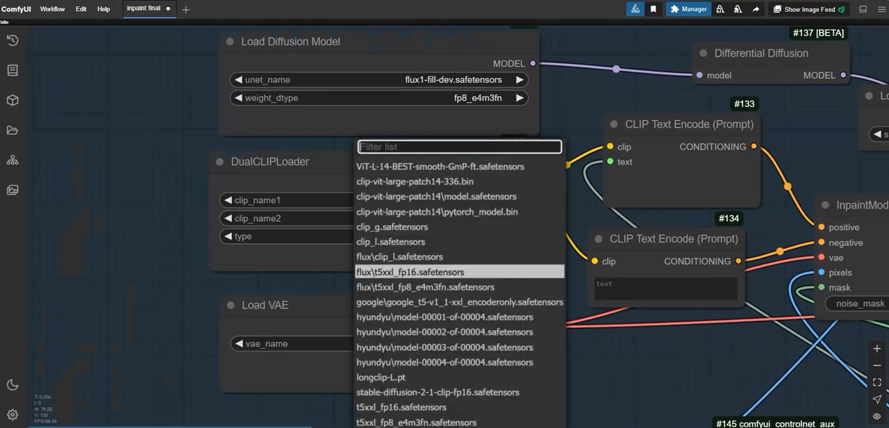
pyautogui.click(378, 271)
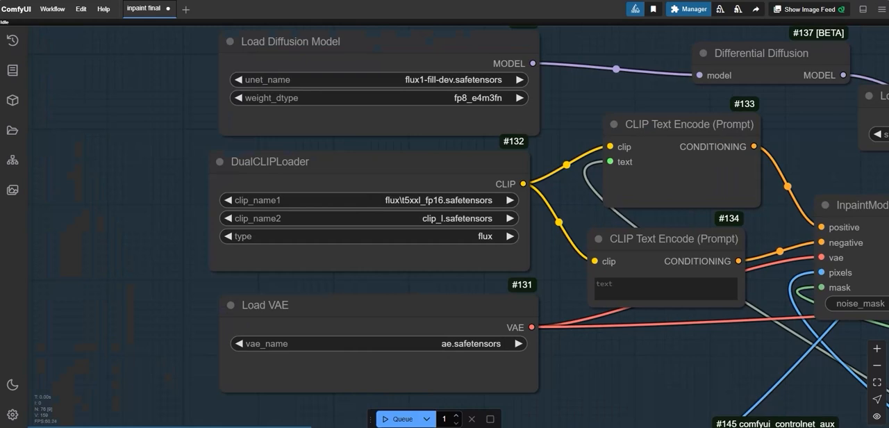
pyautogui.moveTo(570, 361); pyautogui.dragTo(569, 342)
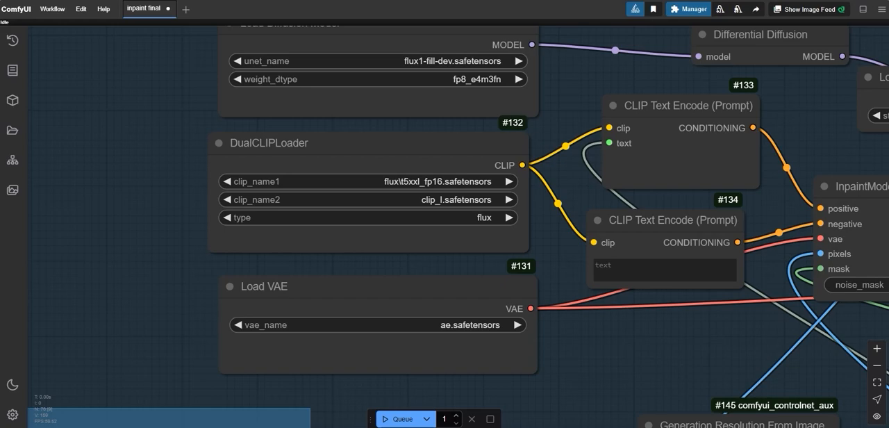
# Step: Start an IDM download of flux1-redux-dev.safetensors from the FLUX.1-Redux-dev repository on Hugging Face and browse to ComfyUI's models folder for saving
pyautogui.scroll(-3, 439, 214)
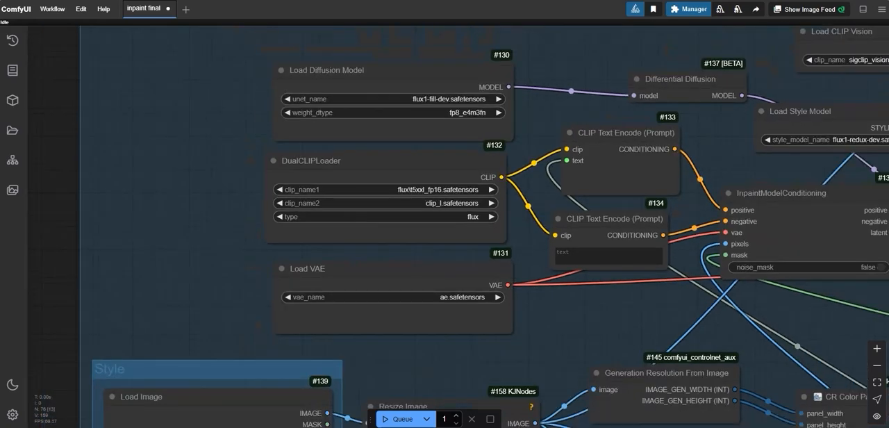
pyautogui.scroll(-2, 440, 216)
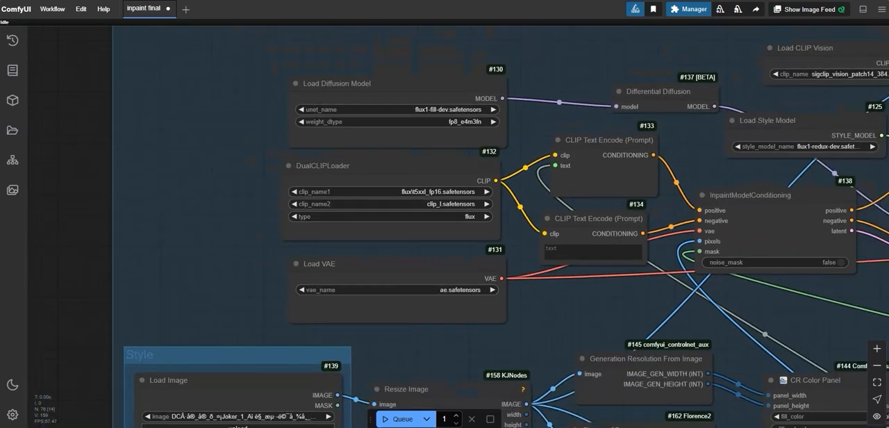
pyautogui.moveTo(524, 222); pyautogui.dragTo(291, 278)
pyautogui.scroll(2, 290, 278)
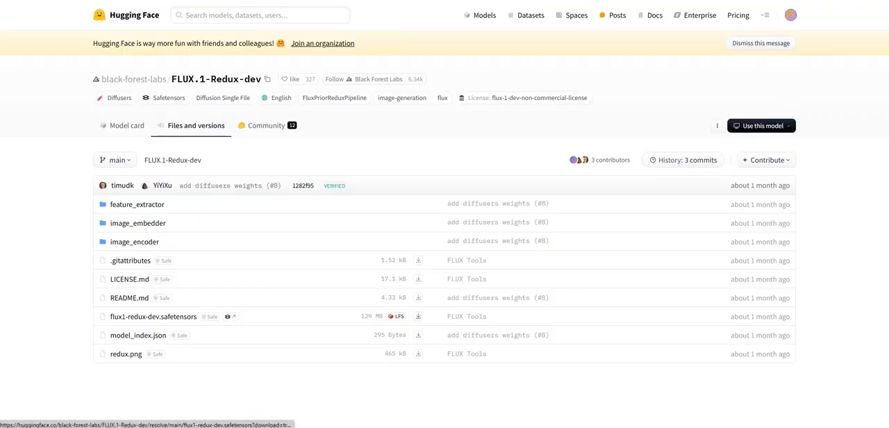
pyautogui.rightClick(418, 316)
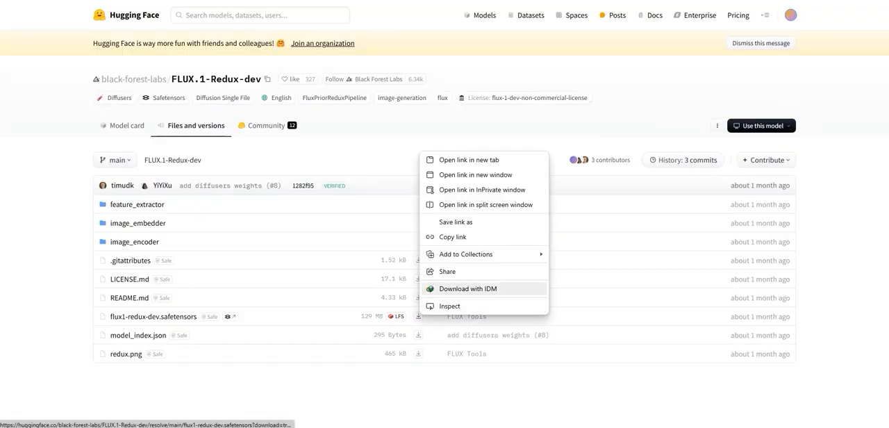
pyautogui.click(467, 288)
pyautogui.click(521, 181)
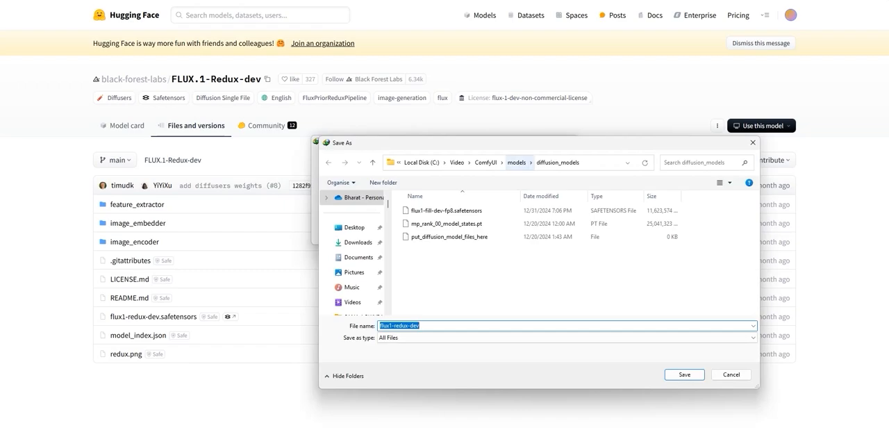
pyautogui.click(516, 162)
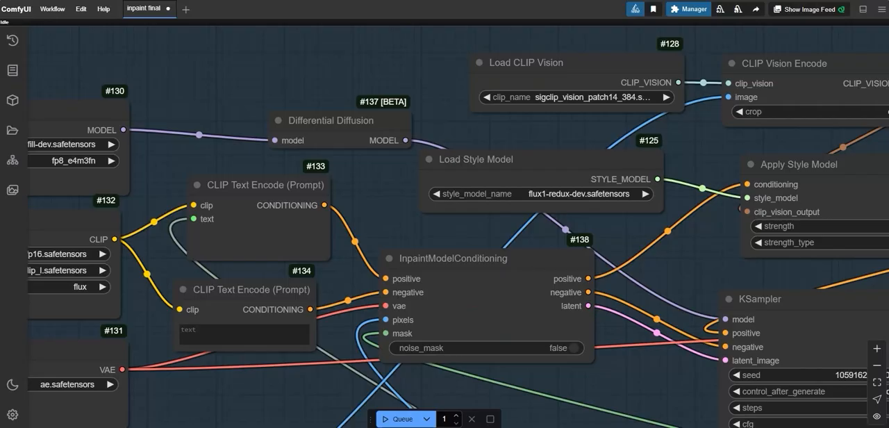
# Step: Start an IDM download of sigclip_vision_patch14_384.safetensors from its Hugging Face repository and browse the ComfyUI models folder for its save location
pyautogui.moveTo(510, 75); pyautogui.dragTo(428, 155)
pyautogui.scroll(3, 429, 154)
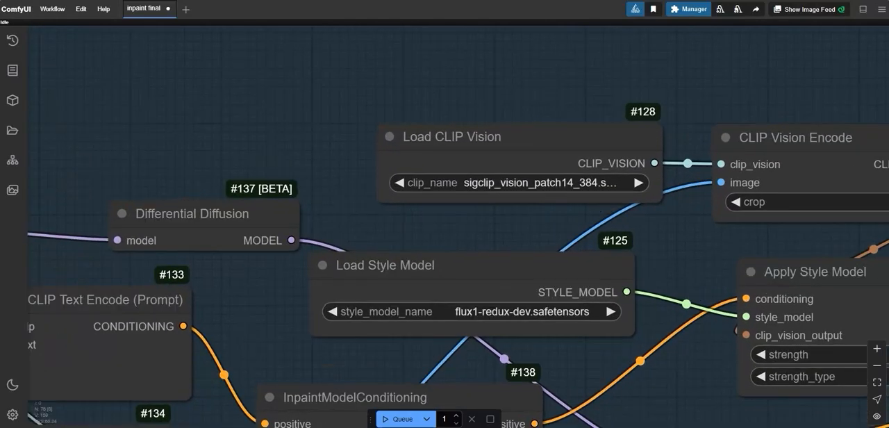
pyautogui.moveTo(445, 98); pyautogui.dragTo(374, 92)
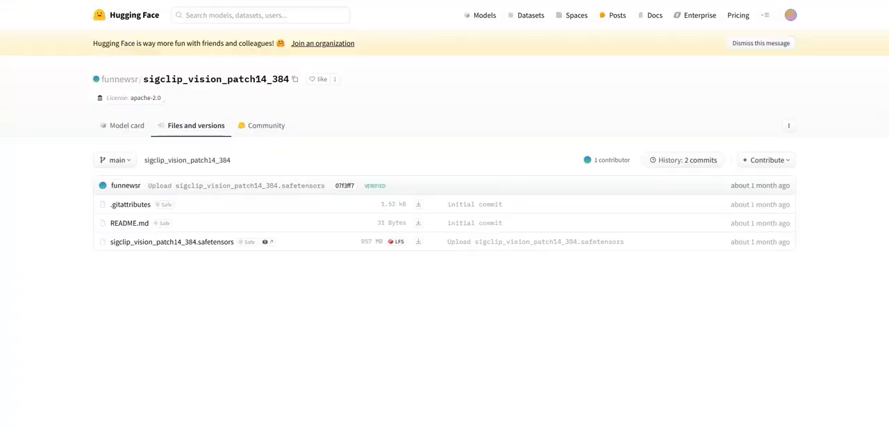
pyautogui.rightClick(418, 241)
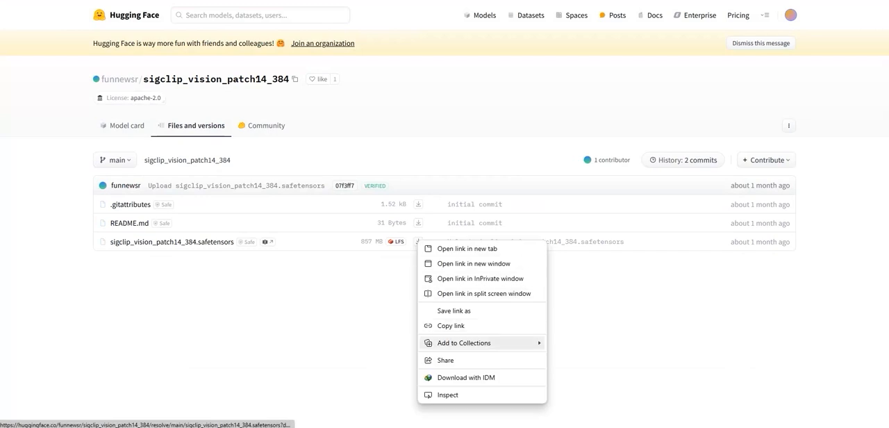
pyautogui.click(466, 376)
pyautogui.click(521, 181)
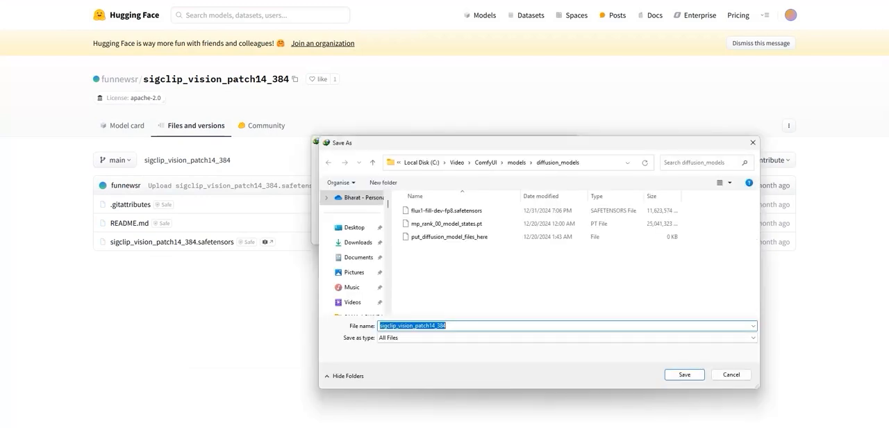
pyautogui.click(520, 162)
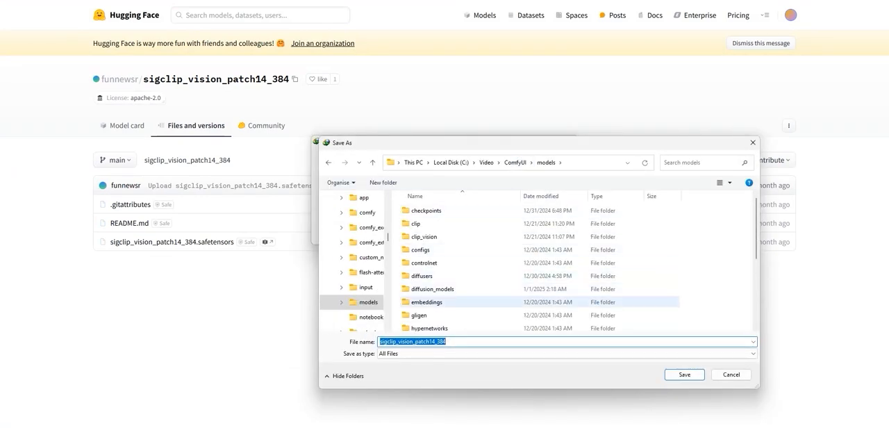
pyautogui.scroll(-1, 451, 300)
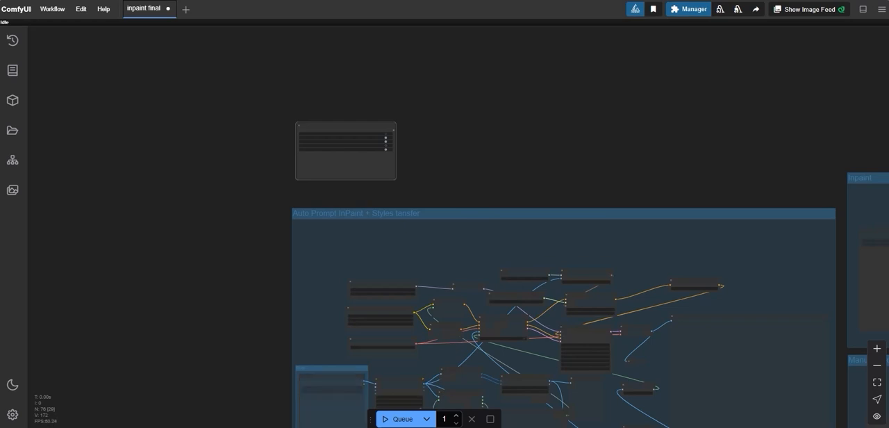
# Step: Load the photo of the girl outside the brick building into the Image group's Load Image node
pyautogui.scroll(-3, 211, 337)
pyautogui.moveTo(211, 337); pyautogui.dragTo(271, 185)
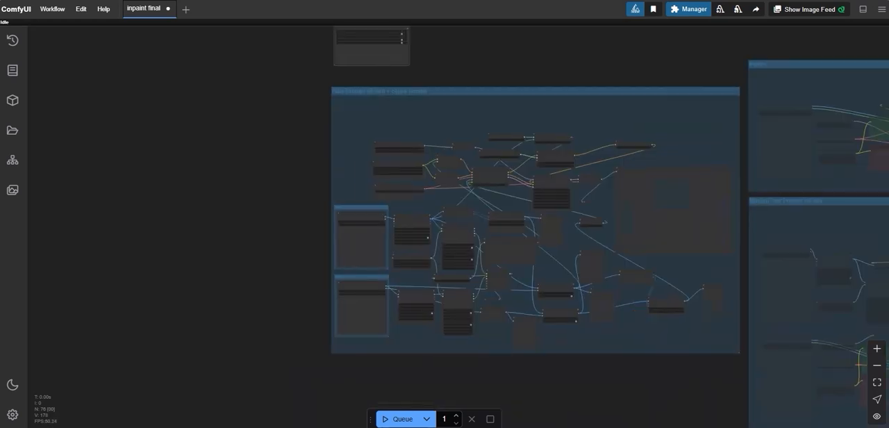
pyautogui.scroll(6, 271, 185)
pyautogui.scroll(1, 313, 264)
pyautogui.moveTo(312, 264); pyautogui.dragTo(241, 159)
pyautogui.scroll(3, 137, 193)
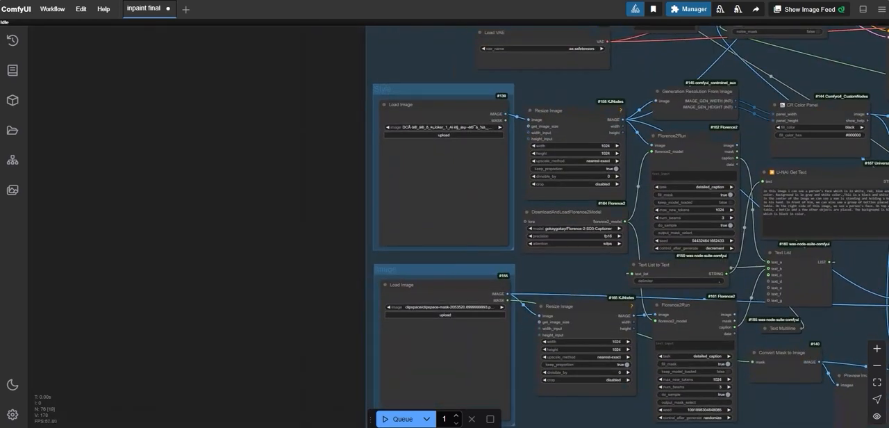
pyautogui.moveTo(375, 271); pyautogui.dragTo(361, 243)
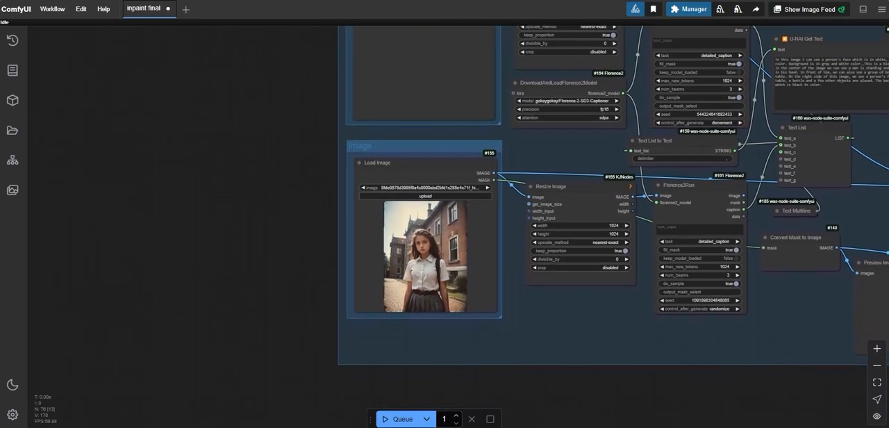
pyautogui.scroll(6, 363, 245)
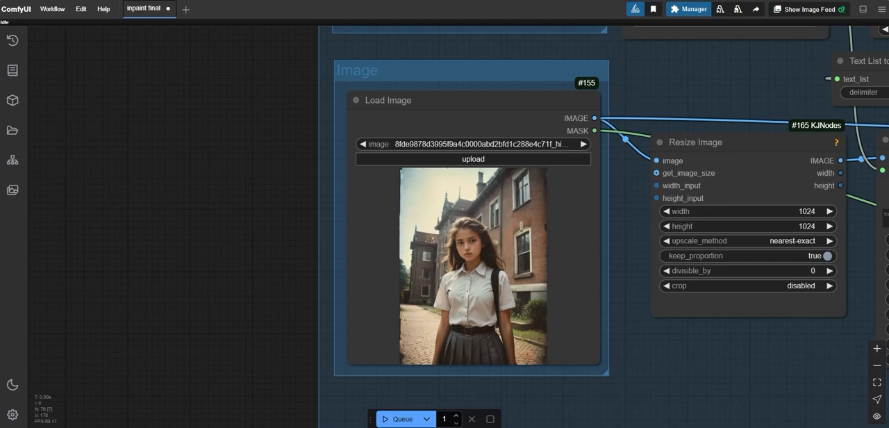
# Step: Upload 0_3.png from Downloads into the Style group's Load Image node
pyautogui.scroll(-4, 660, 341)
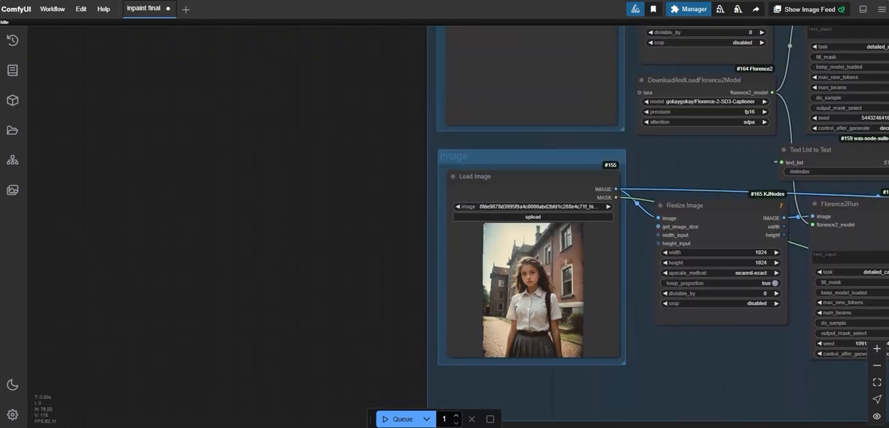
pyautogui.moveTo(660, 340); pyautogui.dragTo(672, 417)
pyautogui.moveTo(413, 117); pyautogui.dragTo(420, 200)
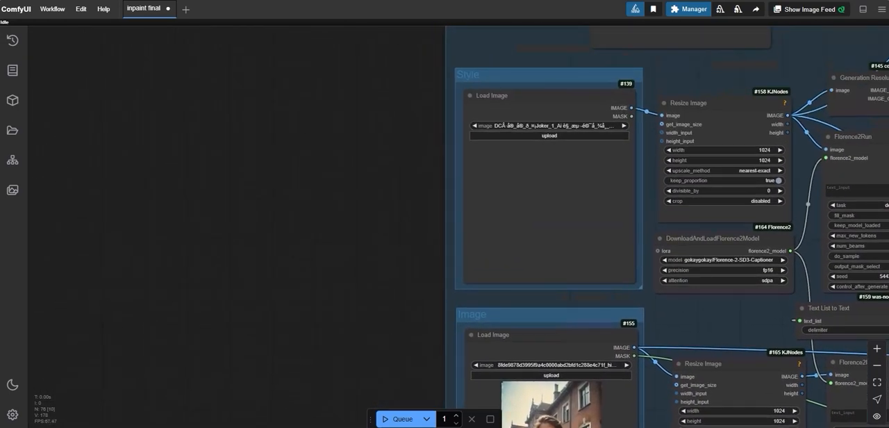
pyautogui.scroll(1, 420, 200)
pyautogui.scroll(2, 554, 110)
pyautogui.click(564, 134)
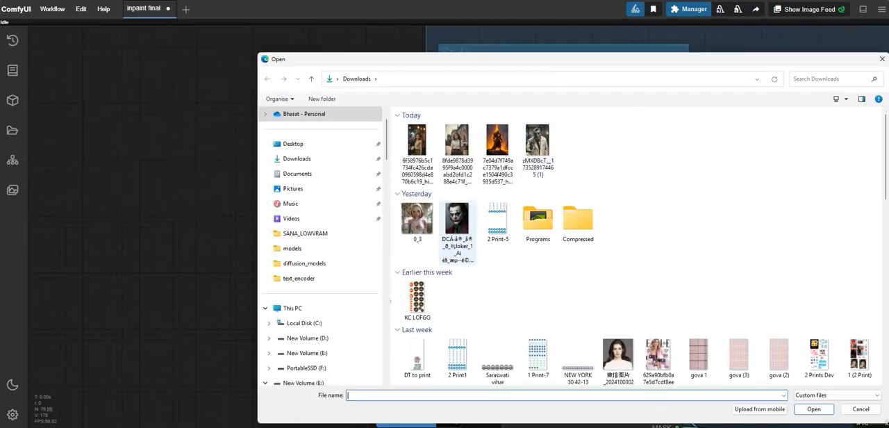
pyautogui.doubleClick(413, 220)
pyautogui.scroll(2, 534, 230)
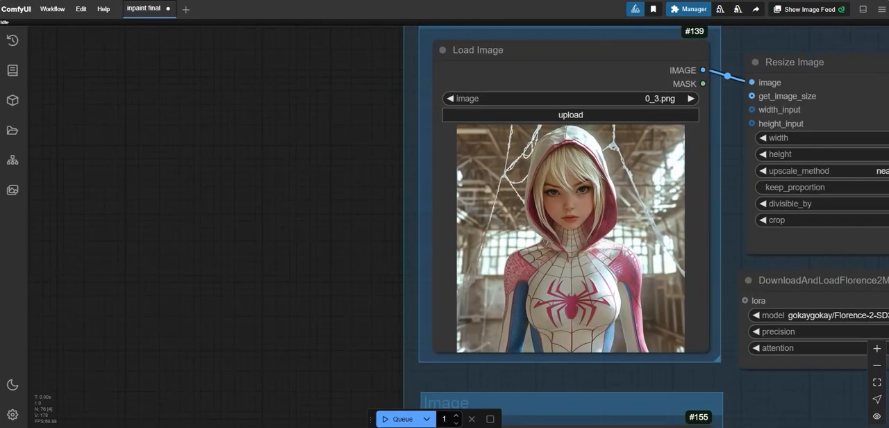
# Step: Mask the girl from head to skirt in the Image group's Load Image photo with the MaskEditor and save the mask
pyautogui.scroll(-9, 551, 313)
pyautogui.moveTo(452, 319); pyautogui.dragTo(404, 171)
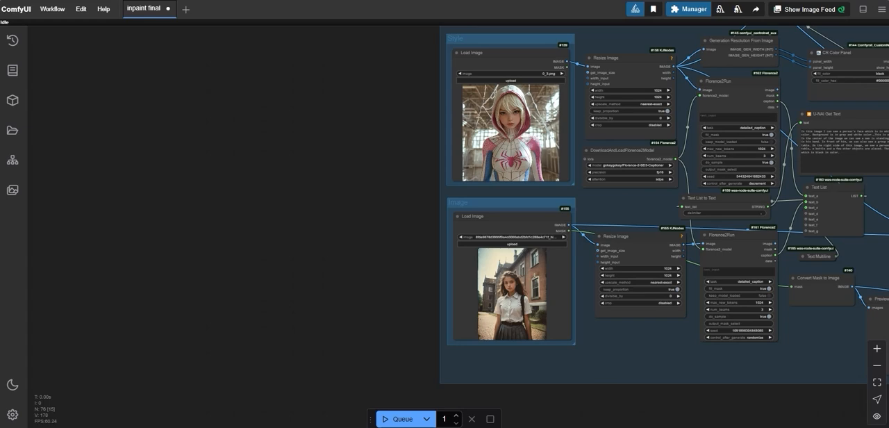
pyautogui.moveTo(433, 133); pyautogui.dragTo(434, 211)
pyautogui.scroll(3, 434, 212)
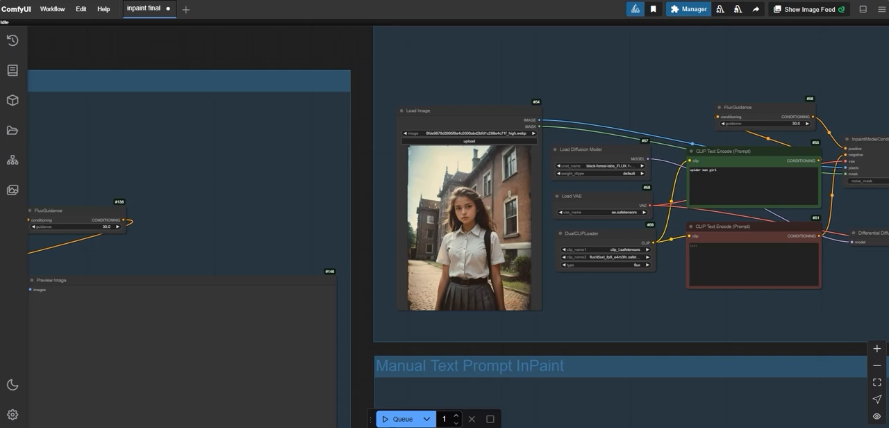
pyautogui.moveTo(597, 91); pyautogui.dragTo(574, 139)
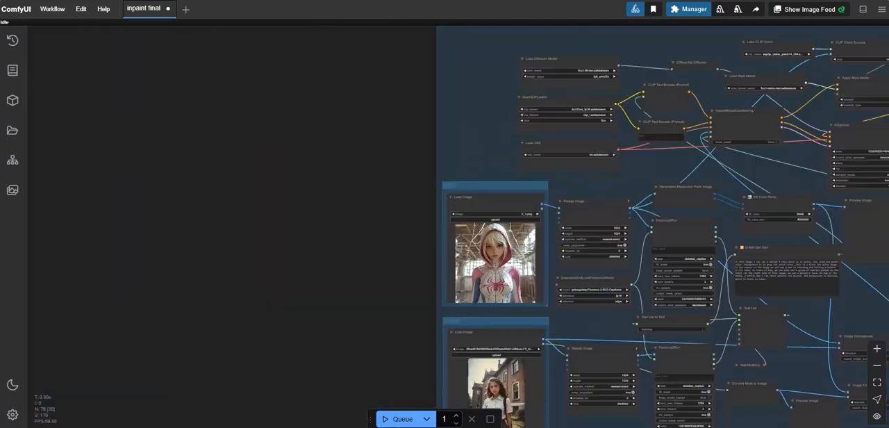
pyautogui.moveTo(625, 208); pyautogui.dragTo(562, 111)
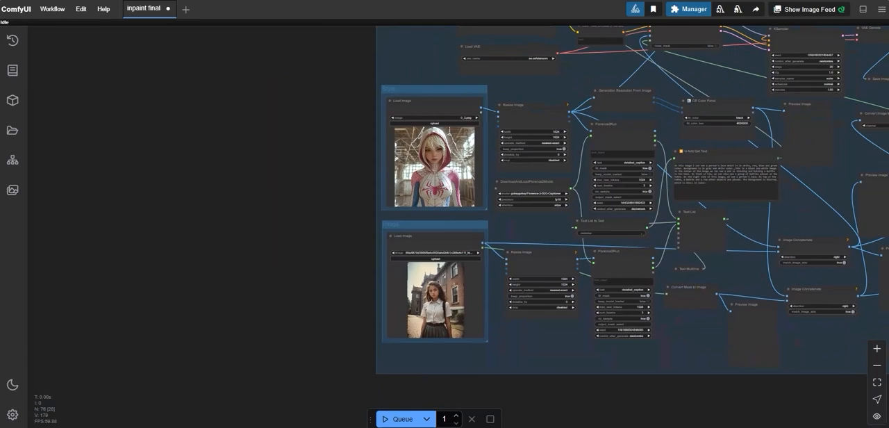
pyautogui.scroll(10, 418, 303)
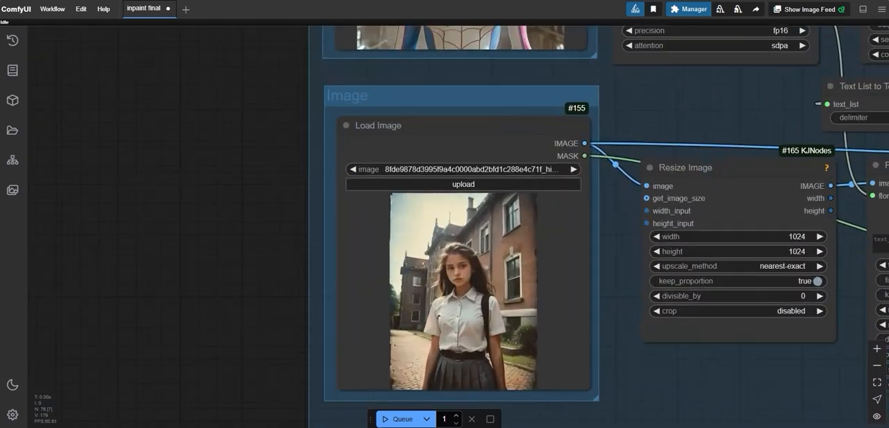
pyautogui.rightClick(438, 136)
pyautogui.click(480, 380)
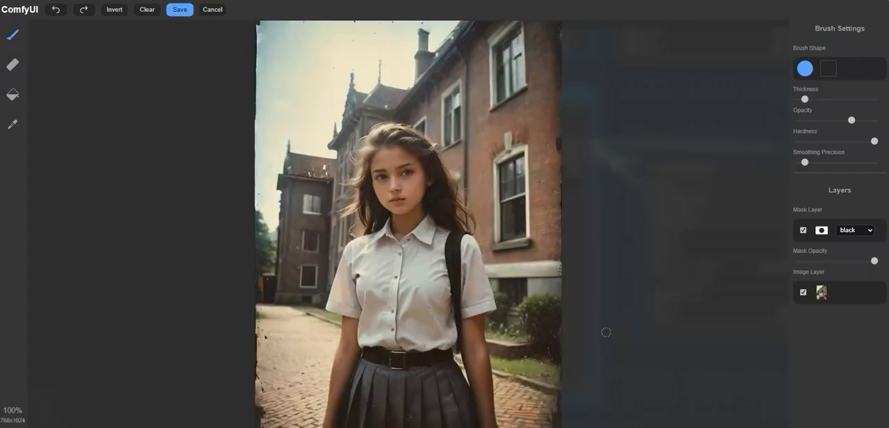
pyautogui.click(179, 10)
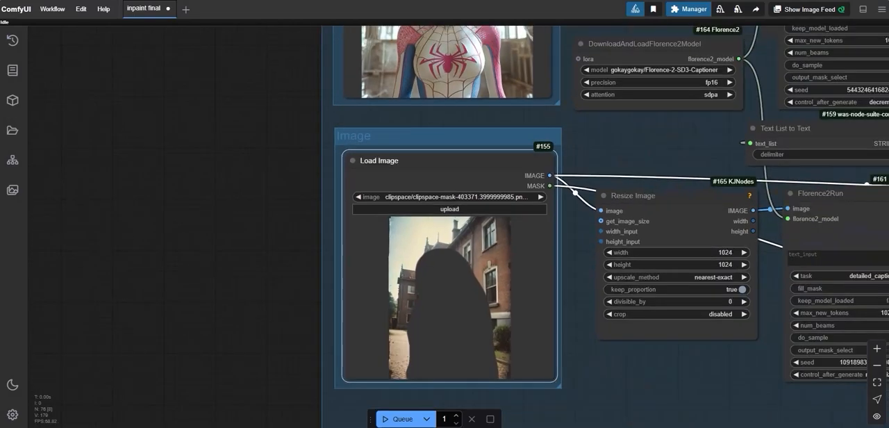
# Step: Examine the Florence2 captioning nodes and expand the Text Multiline node to view its prompt field
pyautogui.scroll(-3, 390, 300)
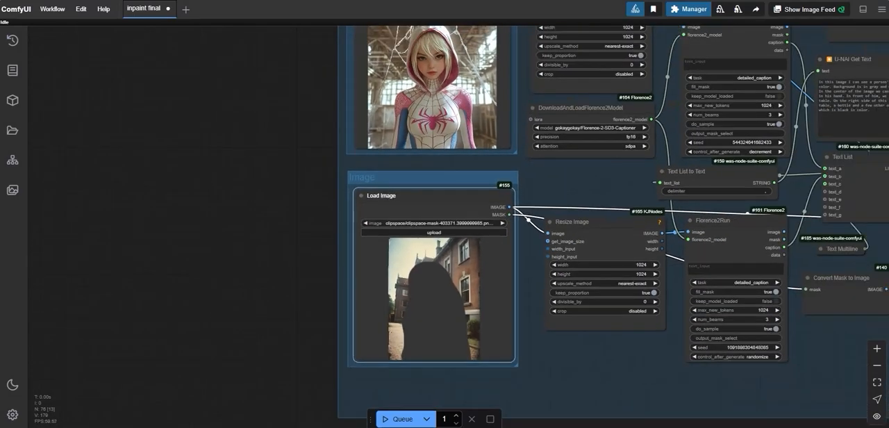
pyautogui.moveTo(591, 188); pyautogui.dragTo(416, 297)
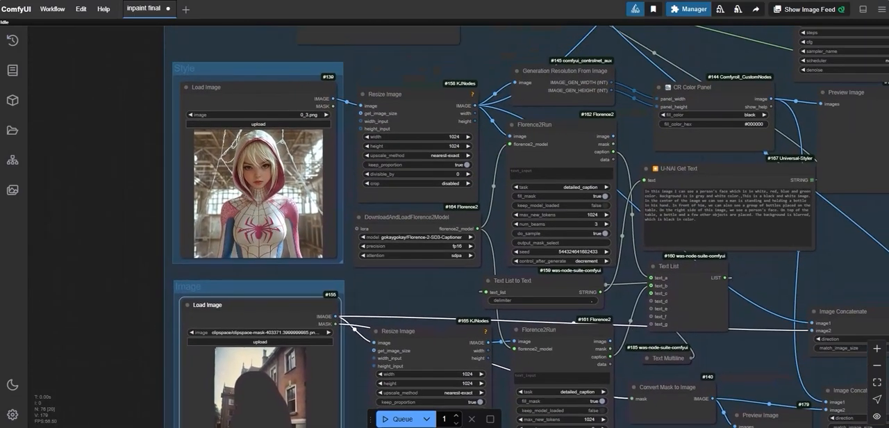
pyautogui.scroll(4, 611, 198)
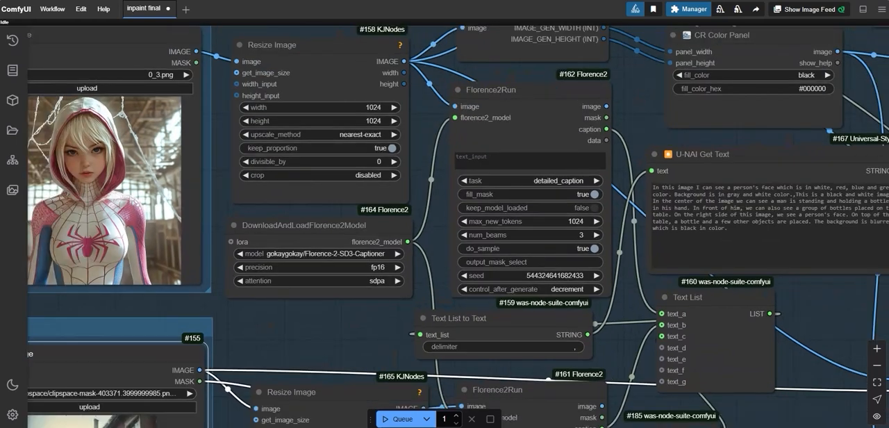
pyautogui.scroll(-4, 615, 195)
pyautogui.moveTo(614, 196); pyautogui.dragTo(779, 136)
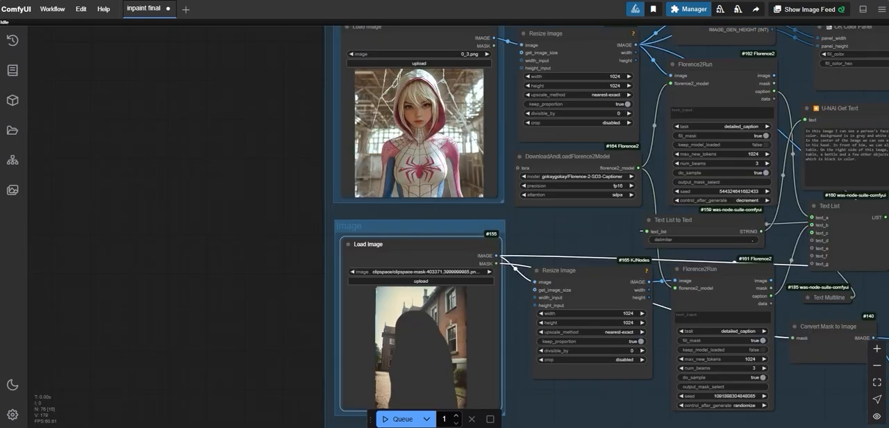
pyautogui.moveTo(811, 304); pyautogui.dragTo(628, 274)
pyautogui.scroll(2, 628, 295)
pyautogui.click(624, 293)
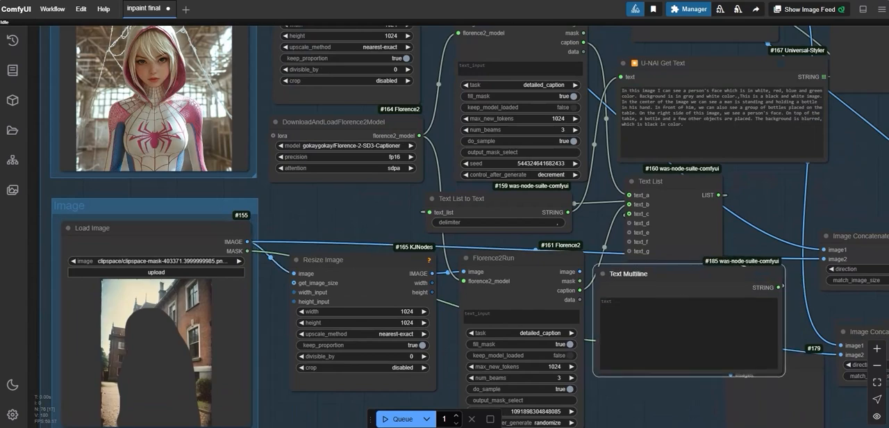
pyautogui.click(653, 326)
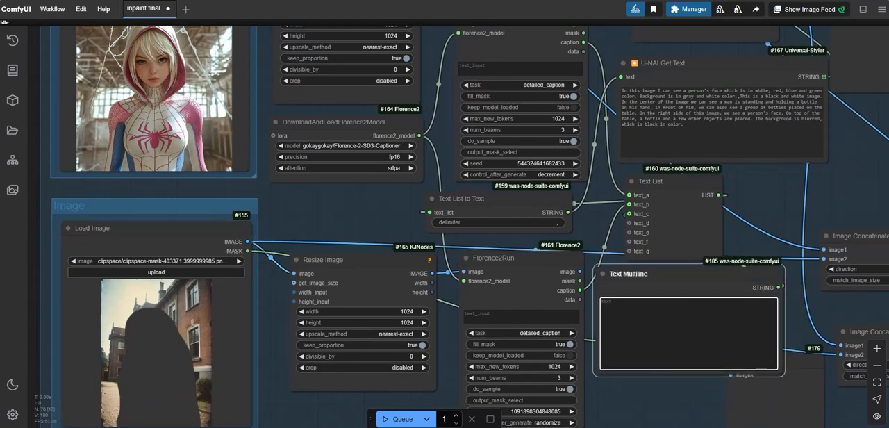
pyautogui.scroll(-10, 562, 261)
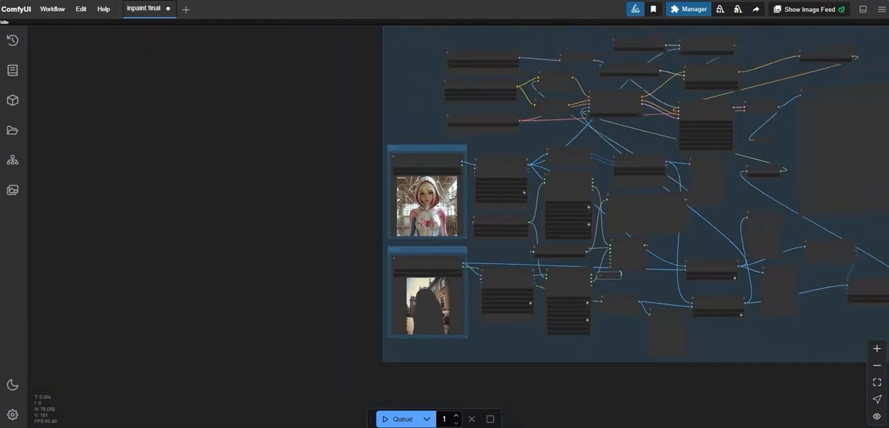
# Step: Mask the girl in the Inpaint group's Load Image node and set its positive prompt to "spider woman"
pyautogui.scroll(10, 611, 209)
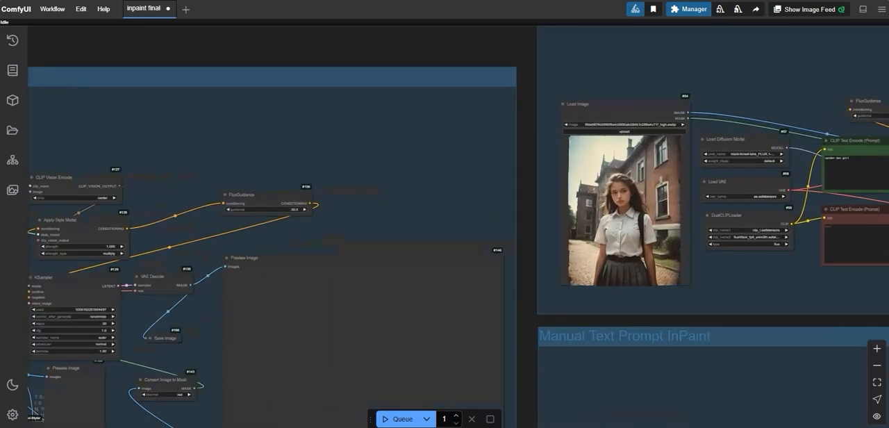
pyautogui.scroll(3, 647, 193)
pyautogui.rightClick(613, 127)
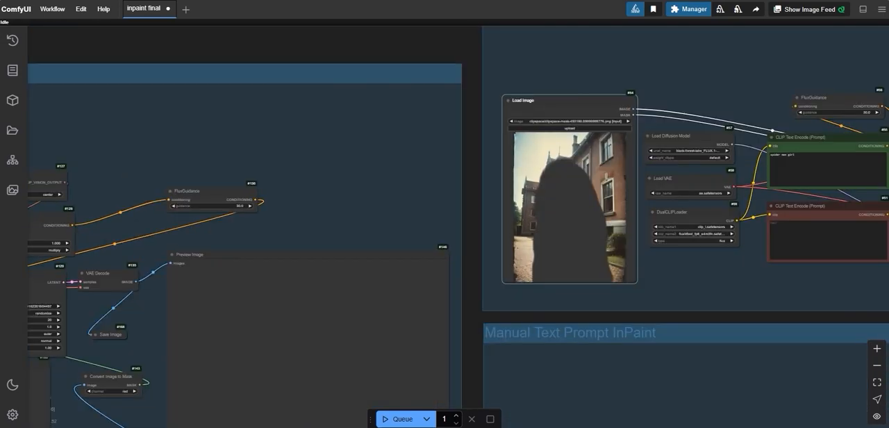
pyautogui.moveTo(762, 129); pyautogui.dragTo(431, 158)
pyautogui.scroll(5, 529, 163)
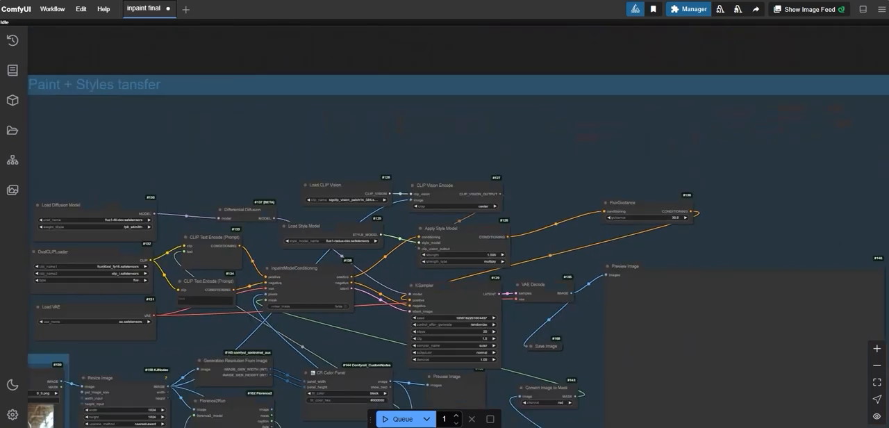
# Step: Queue the workflow and inspect the Inpaint group's generated image alongside its prompt and KSampler nodes
pyautogui.moveTo(173, 354); pyautogui.dragTo(479, 332)
pyautogui.scroll(1, 479, 332)
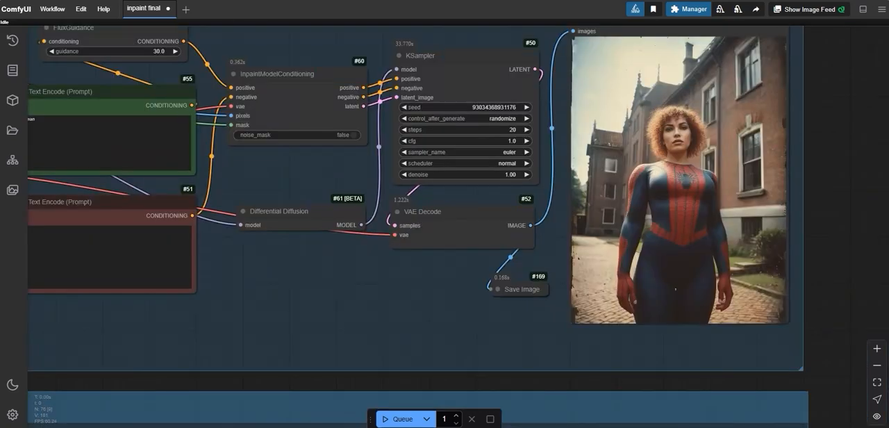
pyautogui.scroll(-1, 598, 238)
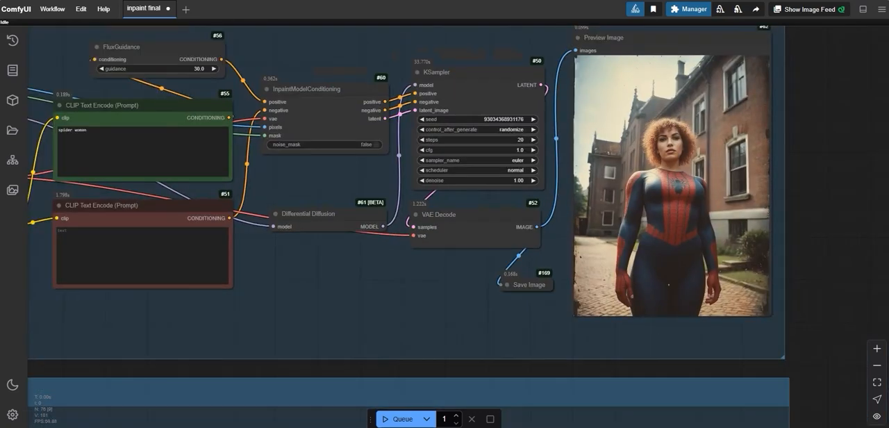
pyautogui.scroll(-3, 860, 311)
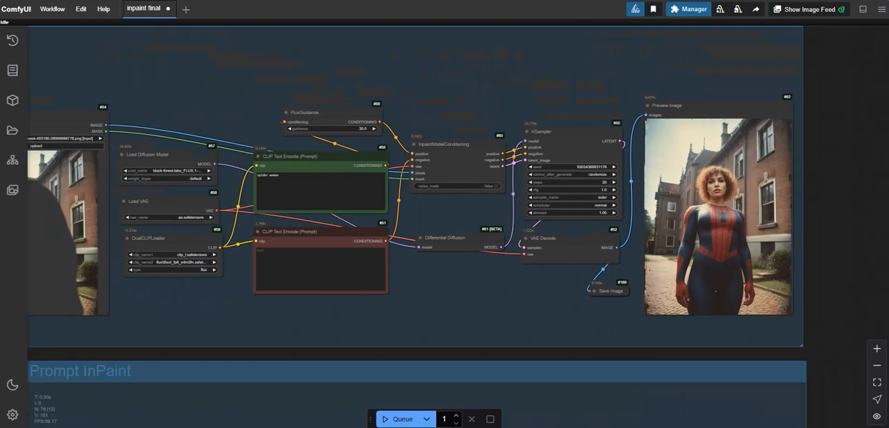
pyautogui.scroll(3, 715, 212)
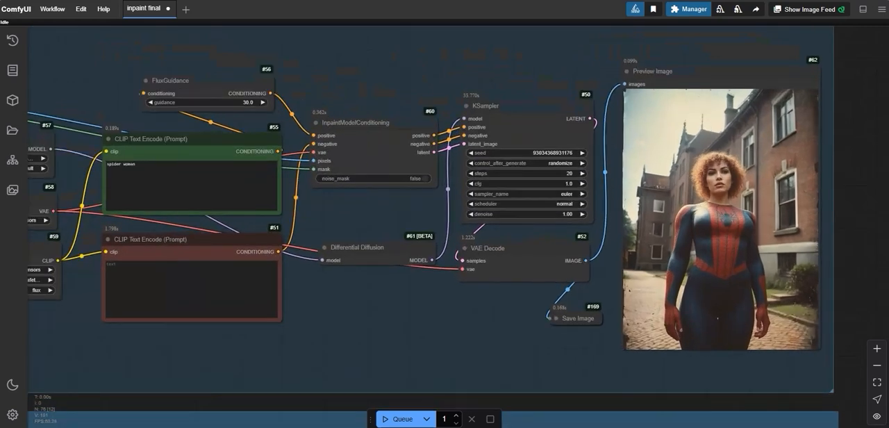
pyautogui.moveTo(444, 320); pyautogui.dragTo(444, 358)
pyautogui.scroll(3, 718, 198)
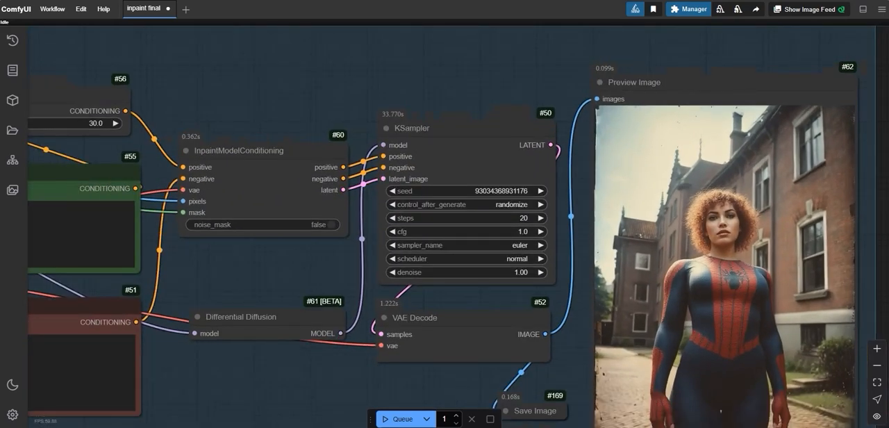
# Step: Move the Manual Text Prompt InPaint group back directly below the Inpaint group, aligned with its edge
pyautogui.scroll(-3, 698, 192)
pyautogui.scroll(-1, 703, 195)
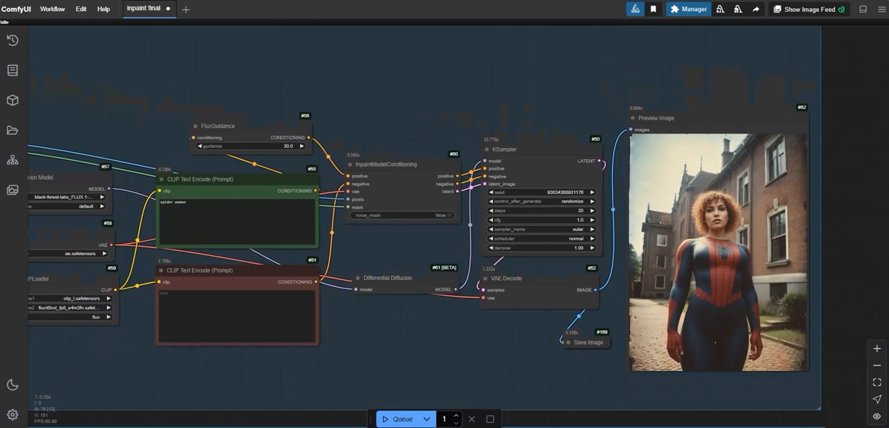
pyautogui.scroll(-3, 701, 192)
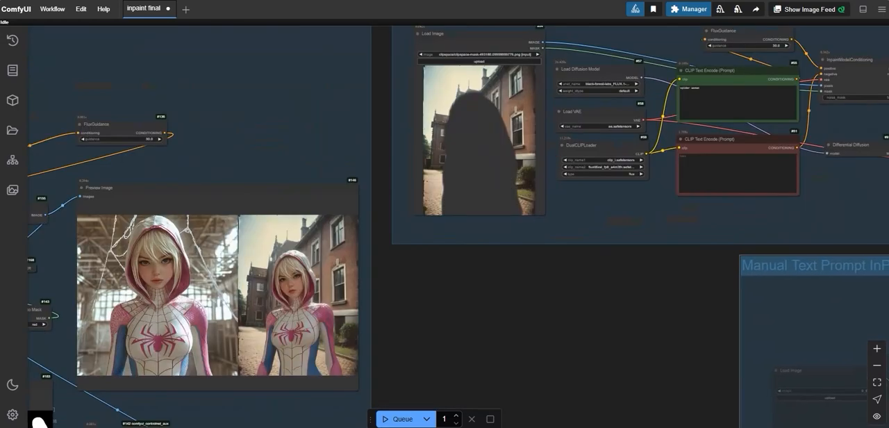
pyautogui.moveTo(809, 268); pyautogui.dragTo(459, 269)
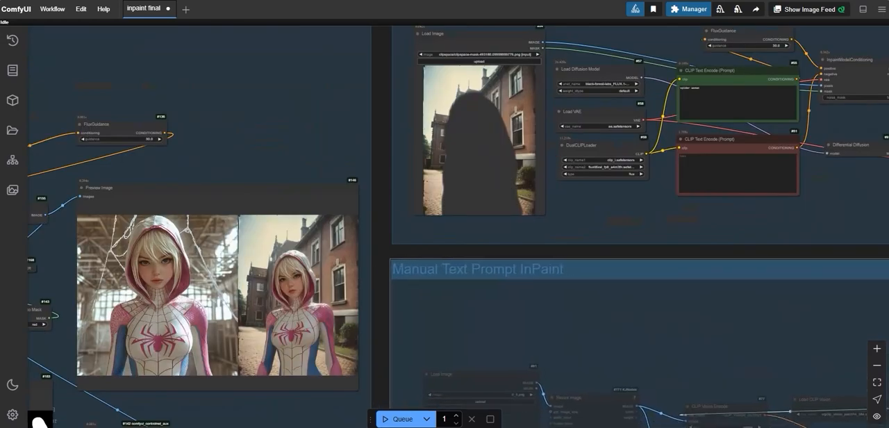
# Step: Examine the Auto Prompt group's preview, comparing the style reference with the inpainted result beside it
pyautogui.scroll(12, 154, 294)
pyautogui.scroll(-3, 637, 214)
pyautogui.moveTo(637, 214); pyautogui.dragTo(644, 171)
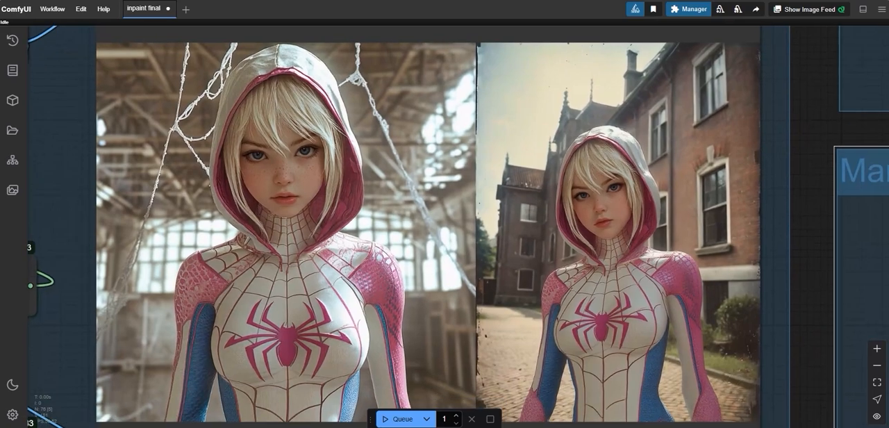
pyautogui.scroll(-1, 815, 210)
pyautogui.moveTo(814, 211); pyautogui.dragTo(726, 193)
pyautogui.scroll(4, 613, 200)
pyautogui.scroll(-3, 614, 200)
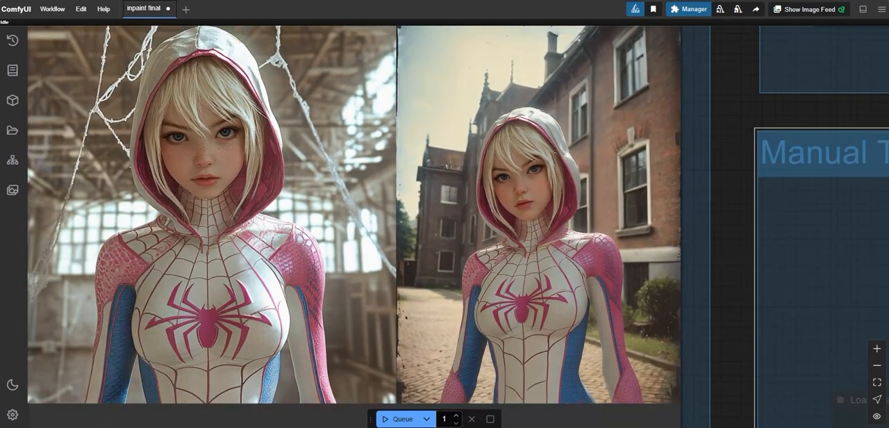
pyautogui.scroll(1, 604, 271)
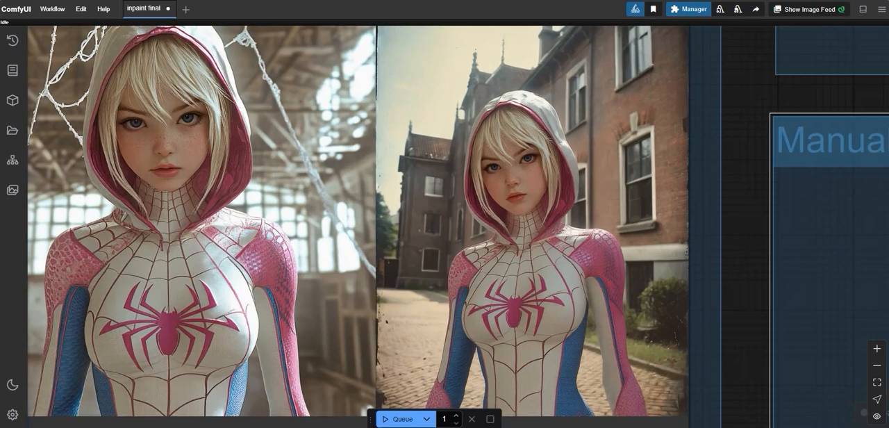
# Step: Examine the hooded spider-suit result against its style reference in the Auto Prompt group's preview, close up and with the surrounding nodes
pyautogui.scroll(1, 604, 271)
pyautogui.moveTo(729, 220); pyautogui.dragTo(813, 243)
pyautogui.scroll(-4, 813, 243)
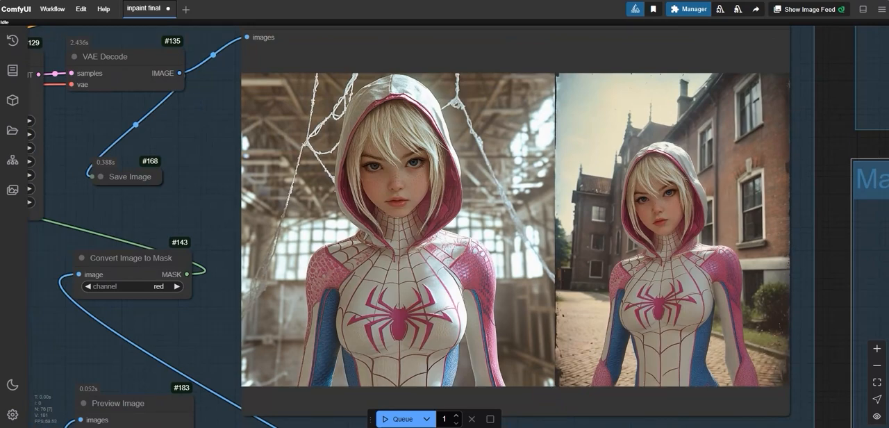
pyautogui.scroll(1, 547, 233)
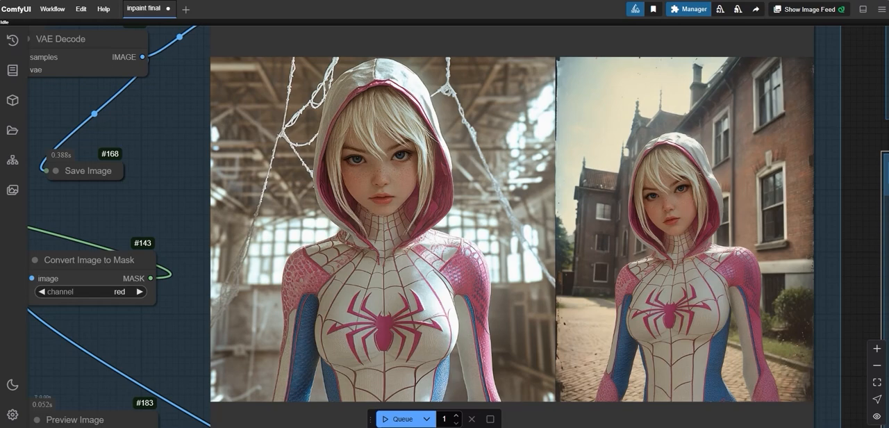
pyautogui.scroll(-1, 723, 195)
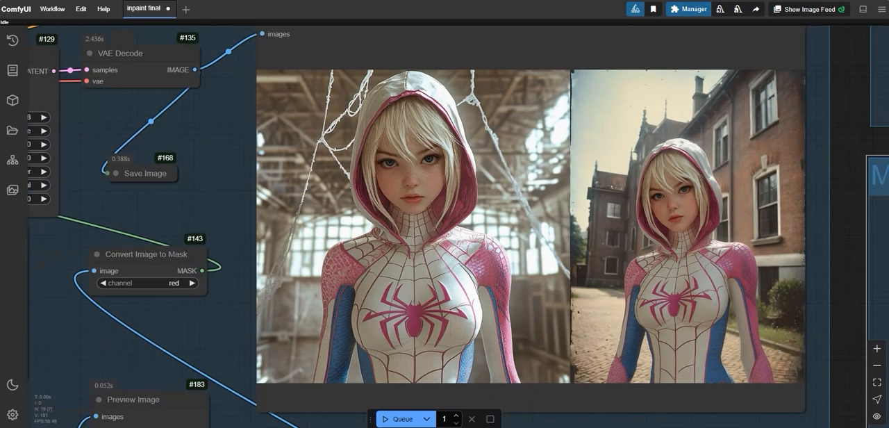
pyautogui.scroll(-6, 717, 197)
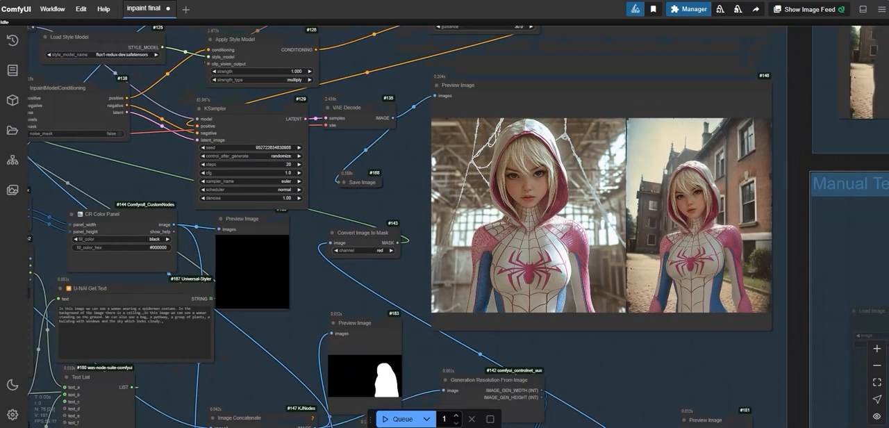
pyautogui.scroll(-1, 710, 193)
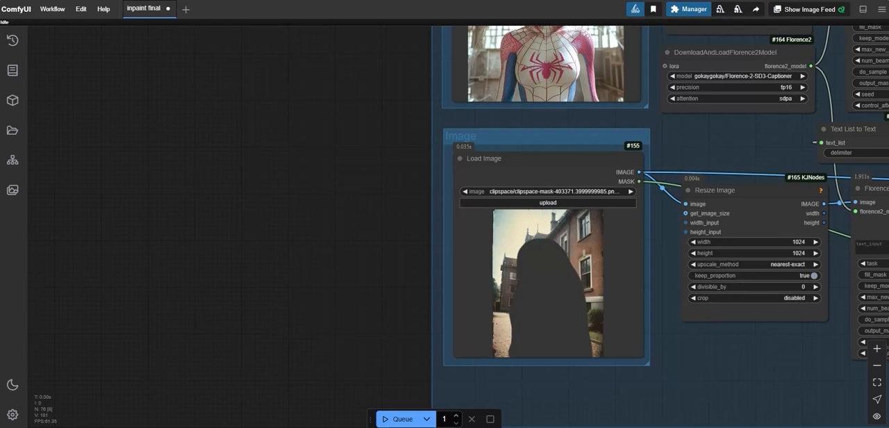
pyautogui.click(548, 202)
pyautogui.doubleClick(443, 102)
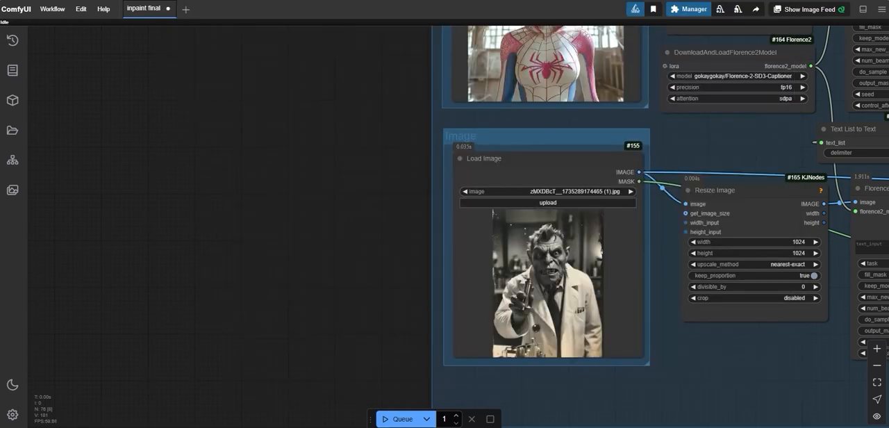
pyautogui.scroll(4, 544, 260)
pyautogui.scroll(-1, 545, 262)
pyautogui.rightClick(544, 263)
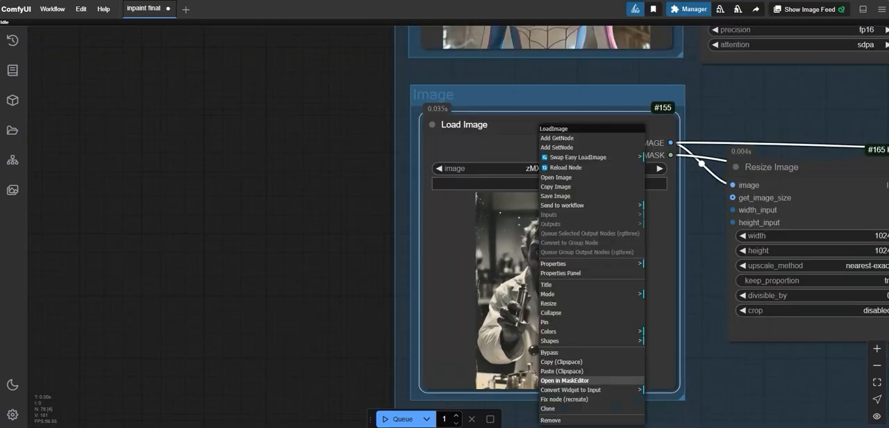
pyautogui.scroll(2, 527, 312)
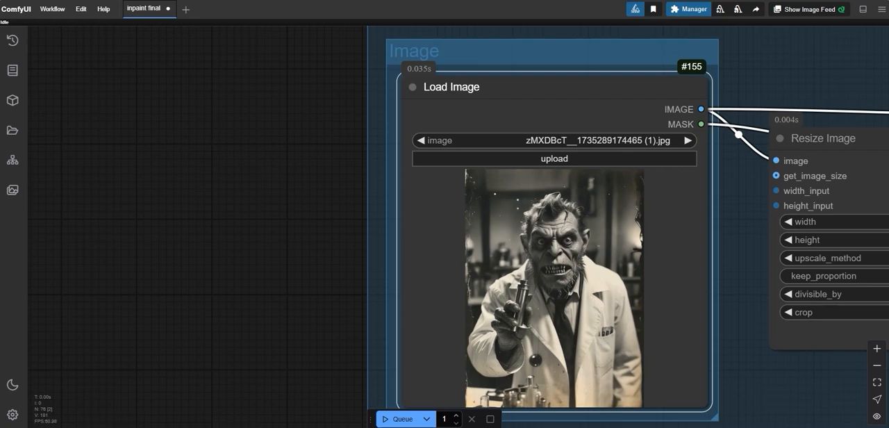
pyautogui.scroll(-5, 537, 250)
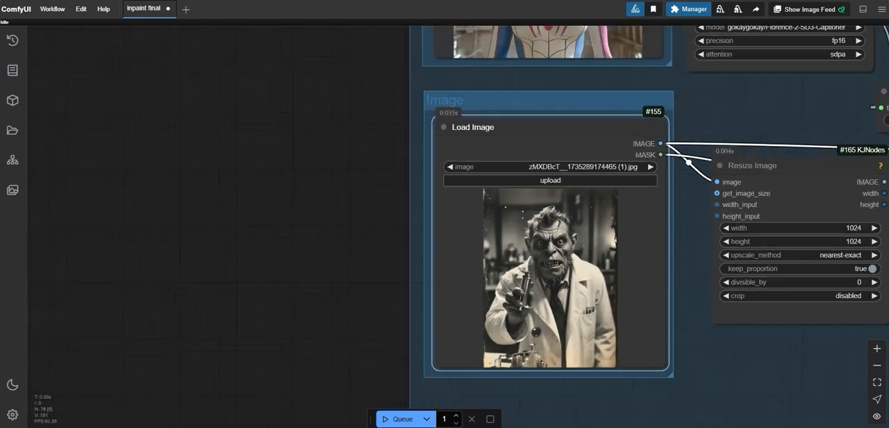
# Step: Load the Joker portrait into the Style group's Load Image node as the style reference
pyautogui.moveTo(375, 216); pyautogui.dragTo(392, 340)
pyautogui.scroll(1, 549, 139)
pyautogui.click(567, 45)
pyautogui.click(362, 181)
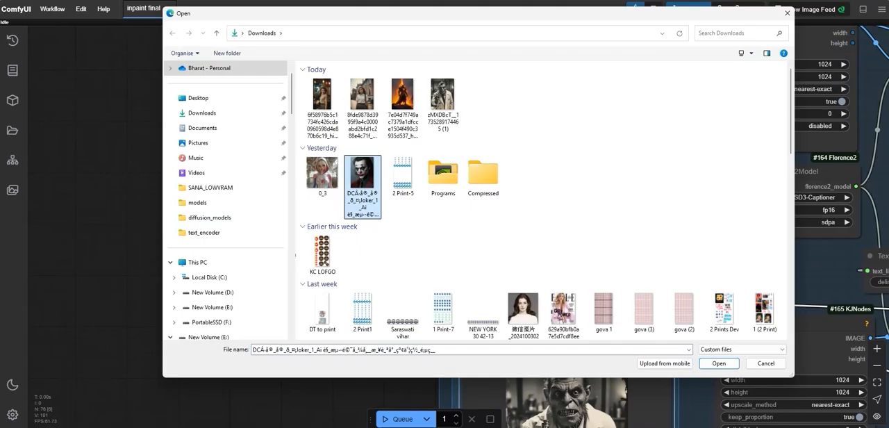
pyautogui.doubleClick(362, 180)
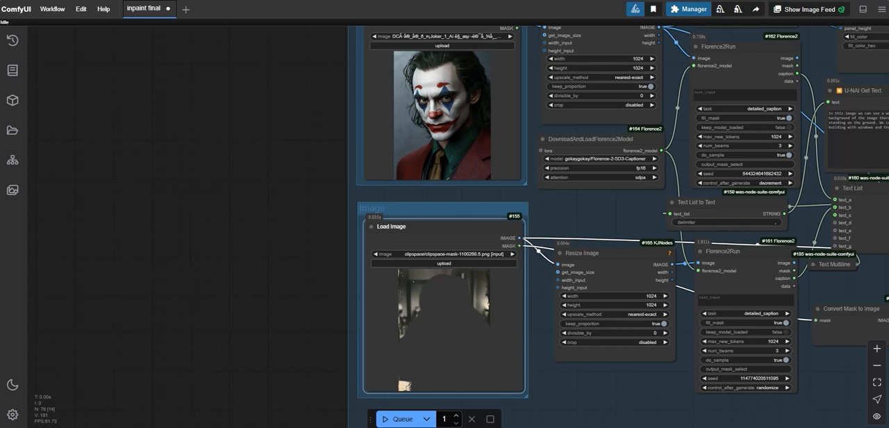
# Step: Queue the Auto Prompt InPaint workflow with the Joker style reference and the masked photo
pyautogui.scroll(-4, 590, 208)
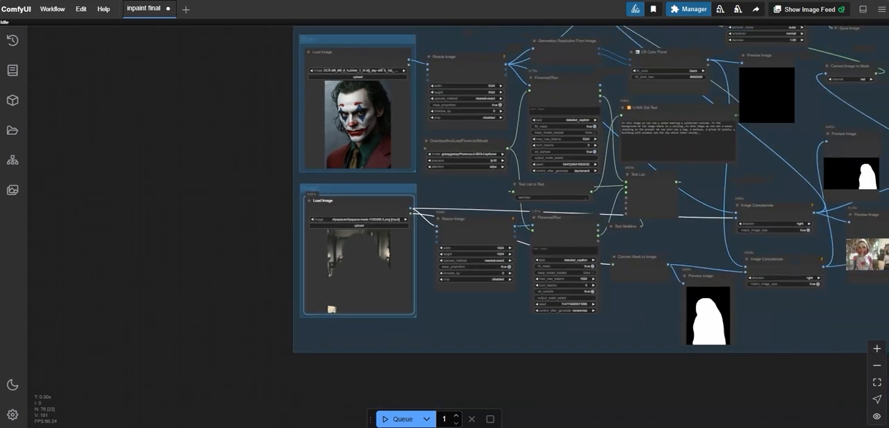
pyautogui.moveTo(486, 328); pyautogui.dragTo(474, 349)
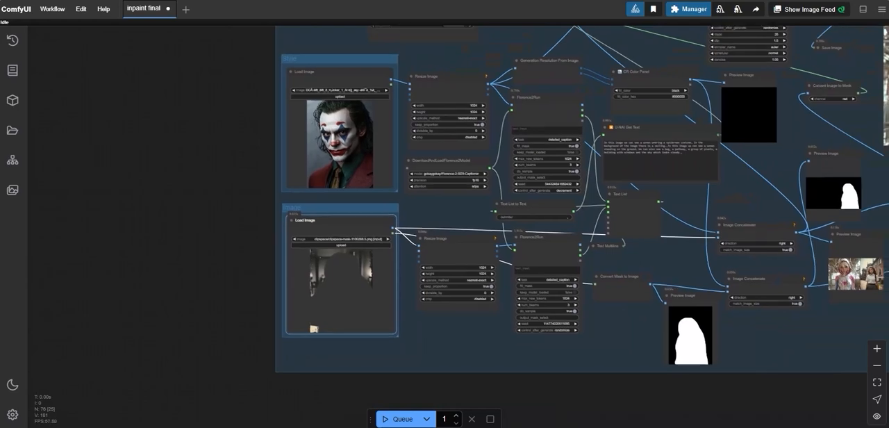
pyautogui.scroll(-3, 583, 202)
pyautogui.scroll(8, 479, 59)
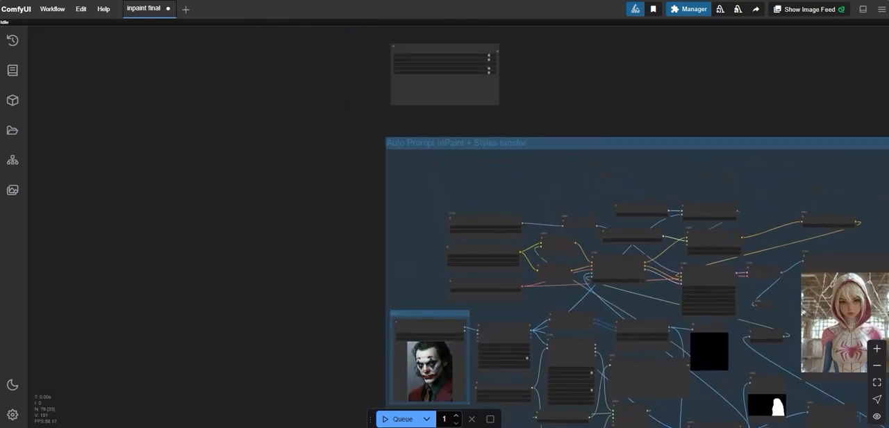
pyautogui.click(507, 80)
pyautogui.scroll(1, 507, 81)
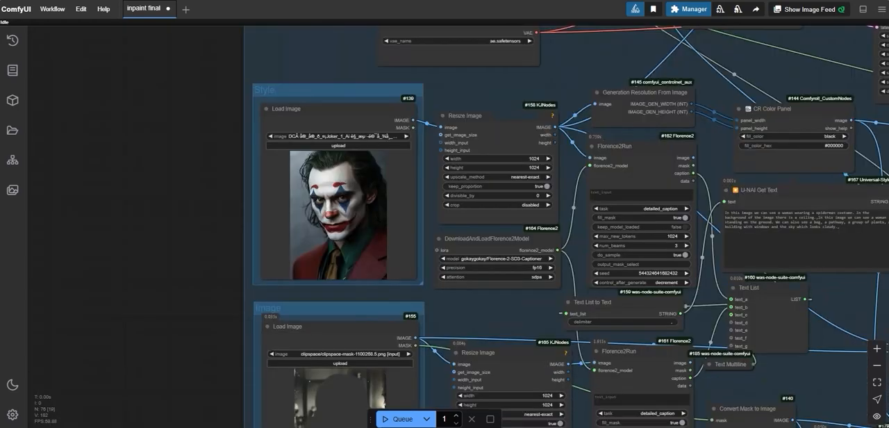
pyautogui.moveTo(507, 80); pyautogui.dragTo(424, 80)
pyautogui.scroll(-2, 615, 234)
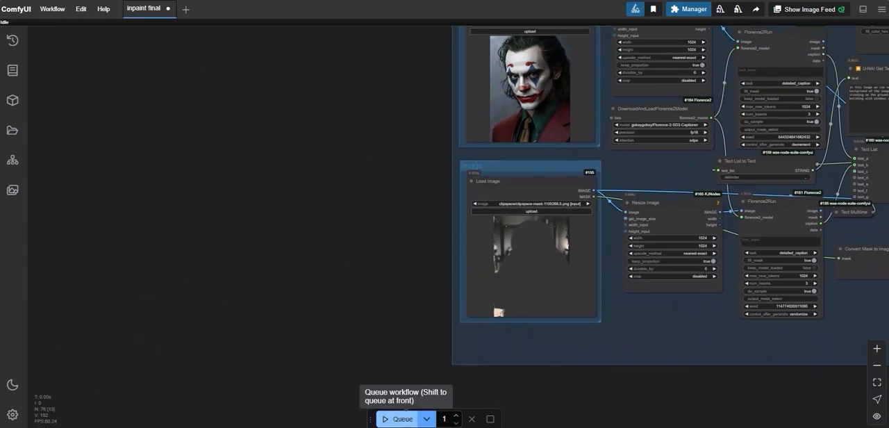
pyautogui.click(398, 420)
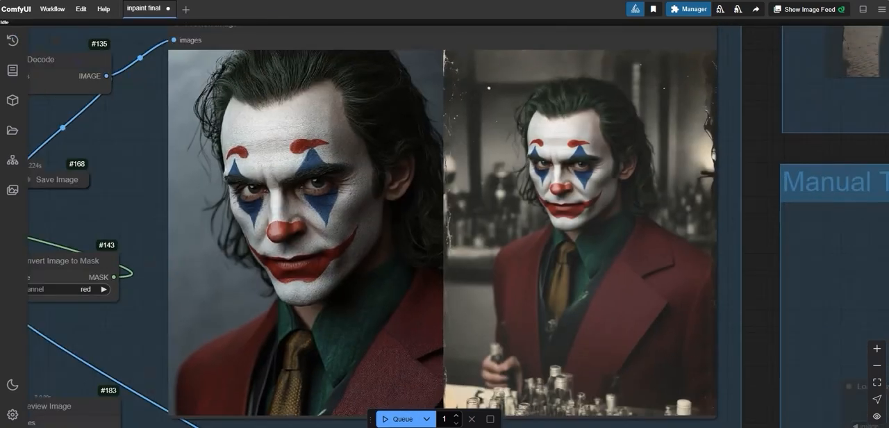
# Step: Compare the Joker style reference with the inpainted result in the Auto Prompt group's preview
pyautogui.scroll(2, 459, 209)
pyautogui.scroll(-1, 597, 208)
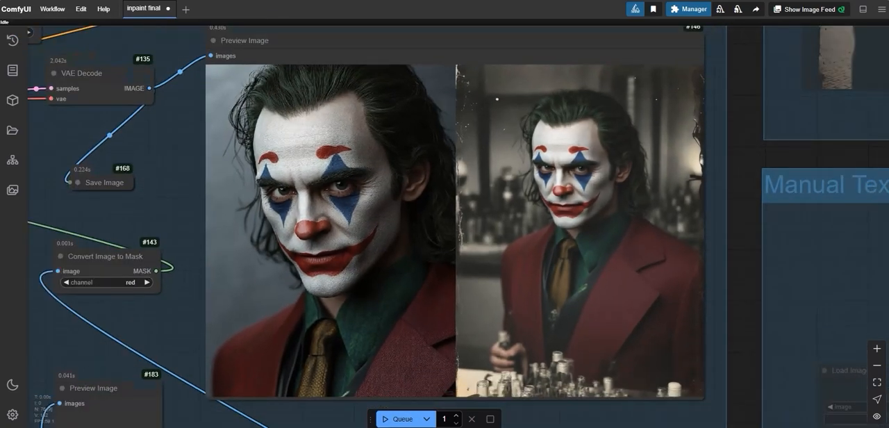
pyautogui.scroll(2, 568, 208)
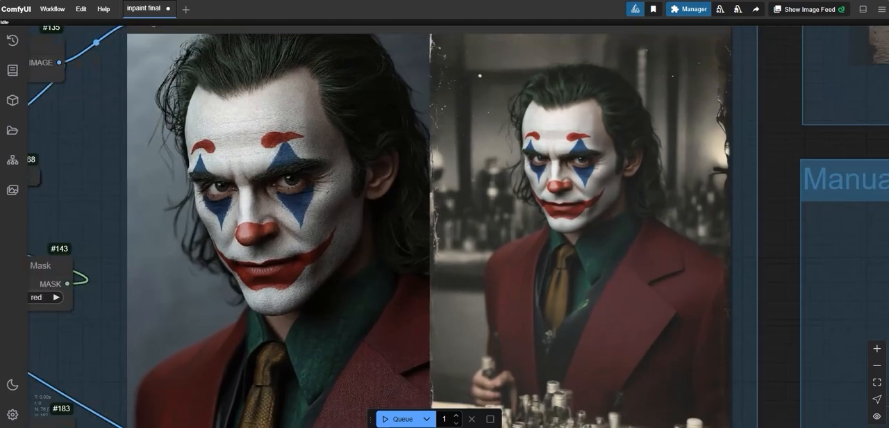
pyautogui.scroll(-1, 482, 233)
pyautogui.scroll(1, 555, 251)
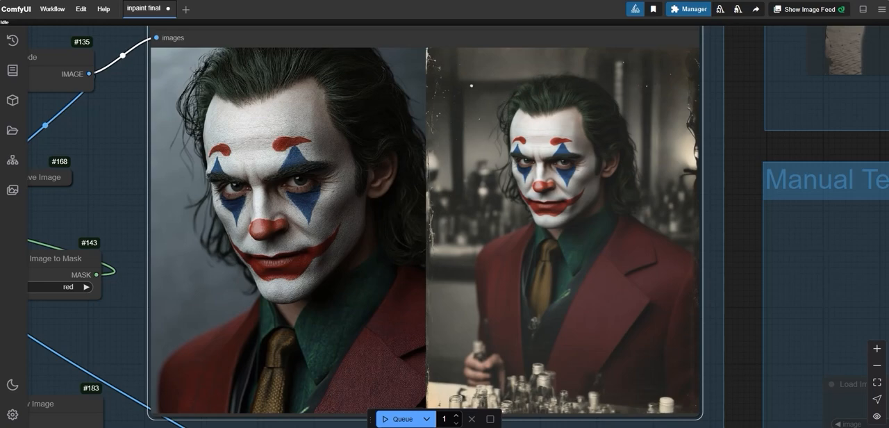
# Step: Load 0_3.png into the upper Load Image node of the Manual Text Prompt InPaint group
pyautogui.scroll(-7, 426, 230)
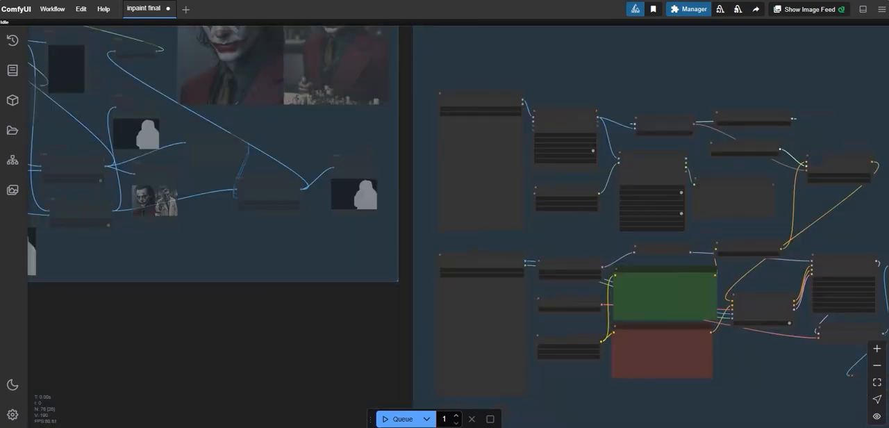
pyautogui.scroll(1, 474, 104)
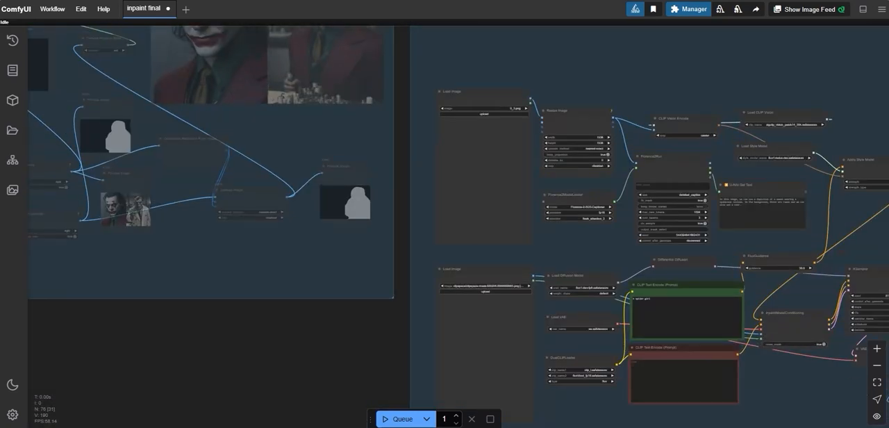
pyautogui.moveTo(432, 120); pyautogui.dragTo(439, 158)
pyautogui.scroll(3, 440, 228)
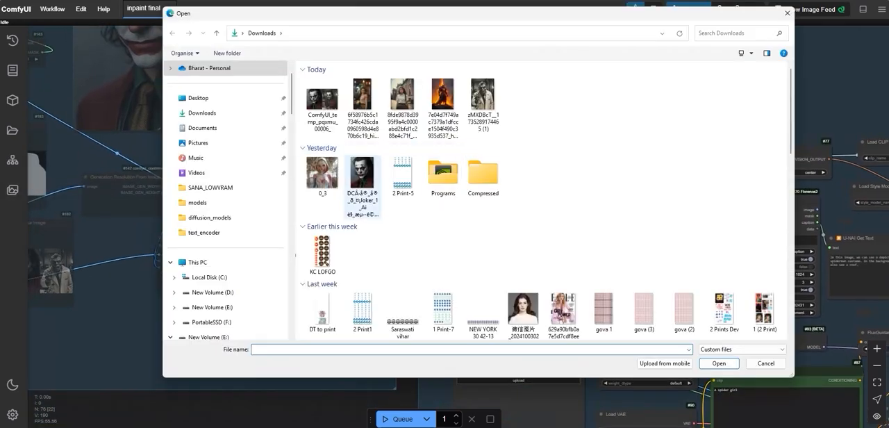
pyautogui.press('Escape')
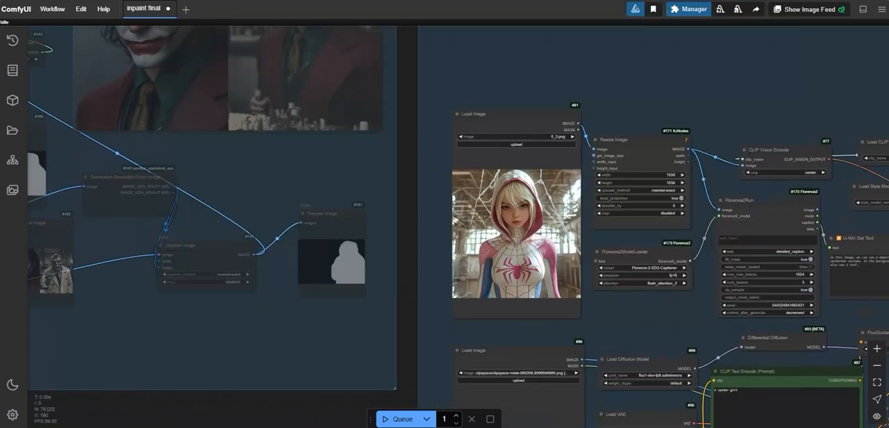
# Step: Load the photo of the schoolgirl outside the brick building into the manual group's lower Load Image node and mask the girl
pyautogui.moveTo(428, 334); pyautogui.dragTo(452, 166)
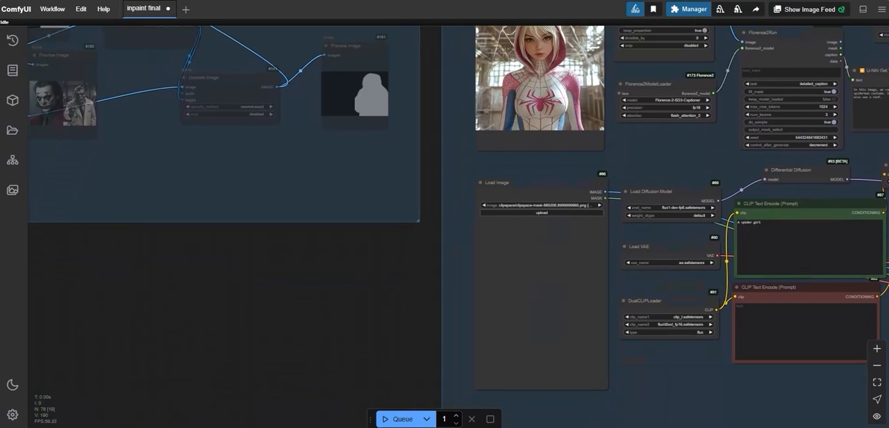
pyautogui.click(541, 214)
pyautogui.doubleClick(402, 104)
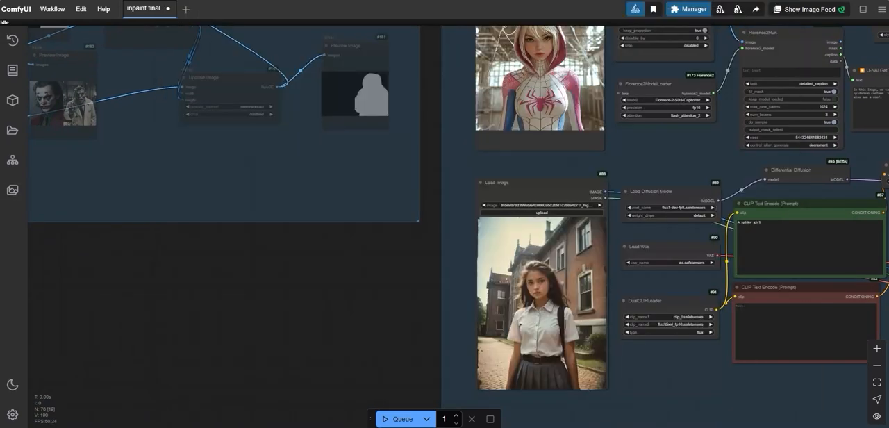
pyautogui.moveTo(452, 273); pyautogui.dragTo(410, 230)
pyautogui.scroll(-1, 411, 230)
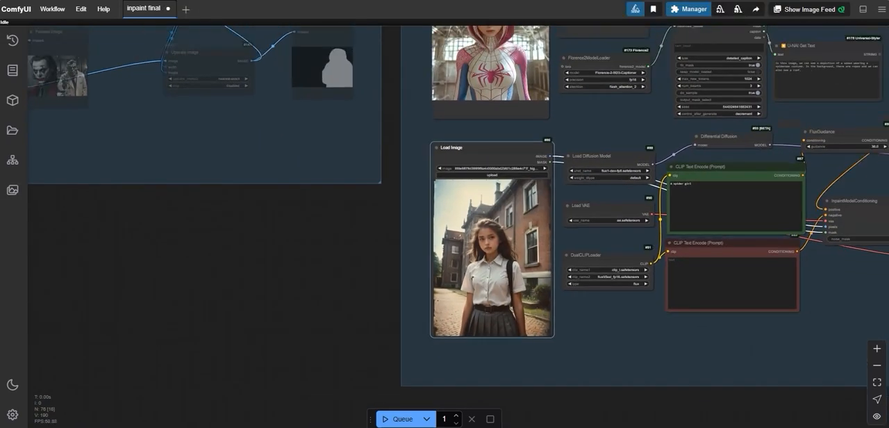
# Step: Set the manual group's positive prompt to "A spider woman" and queue the workflow
pyautogui.scroll(10, 682, 171)
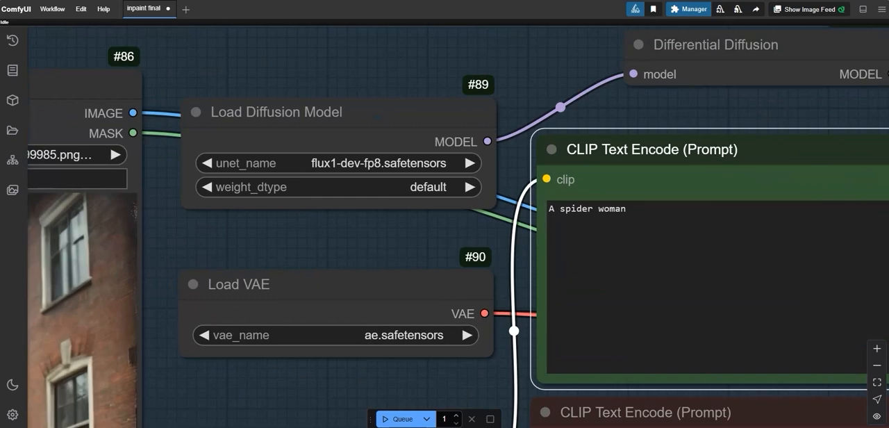
pyautogui.hotkey('ctrl', 'a')
pyautogui.scroll(-10, 480, 301)
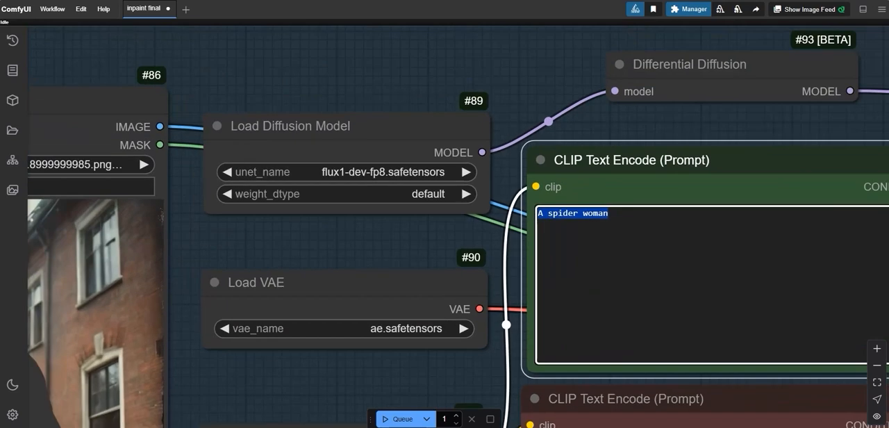
pyautogui.moveTo(445, 228); pyautogui.dragTo(491, 217)
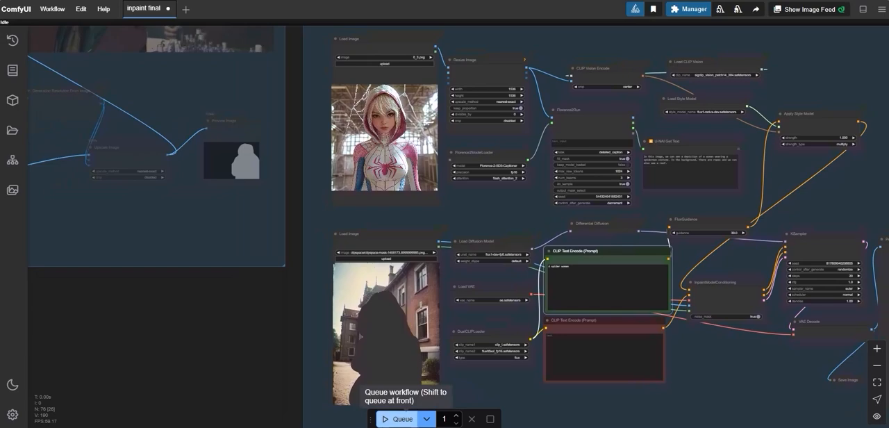
pyautogui.click(399, 419)
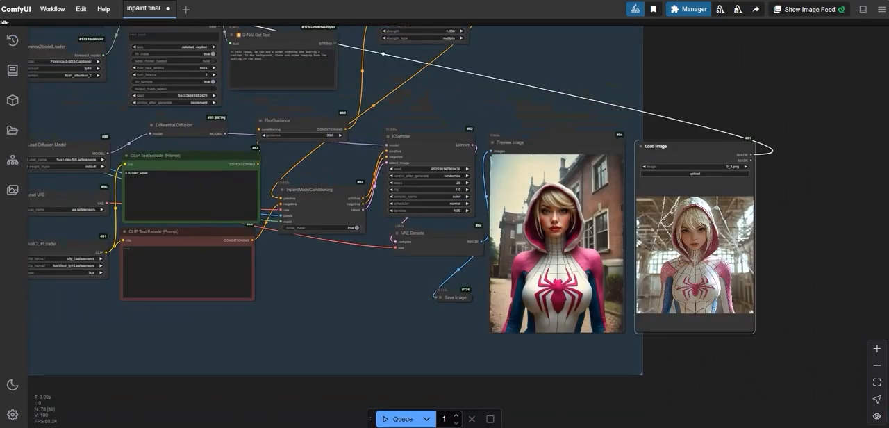
# Step: Compare the manual group's generated preview with the 0_3.png style image beside it, and review the overall group layout
pyautogui.scroll(3, 576, 201)
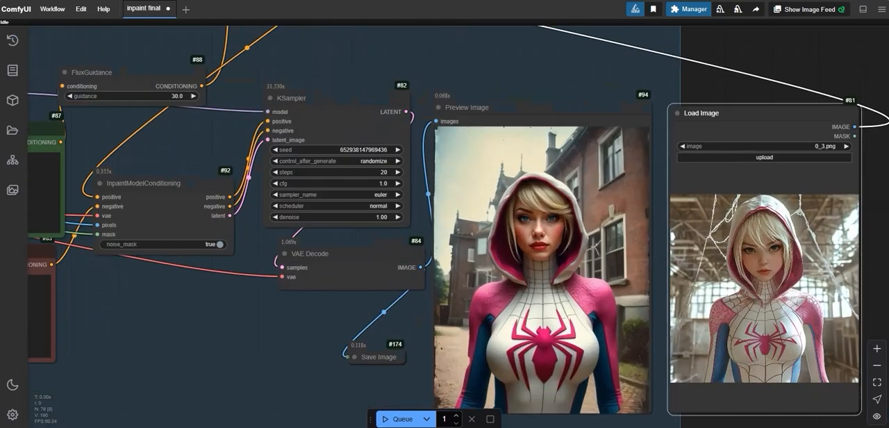
pyautogui.scroll(-1, 577, 202)
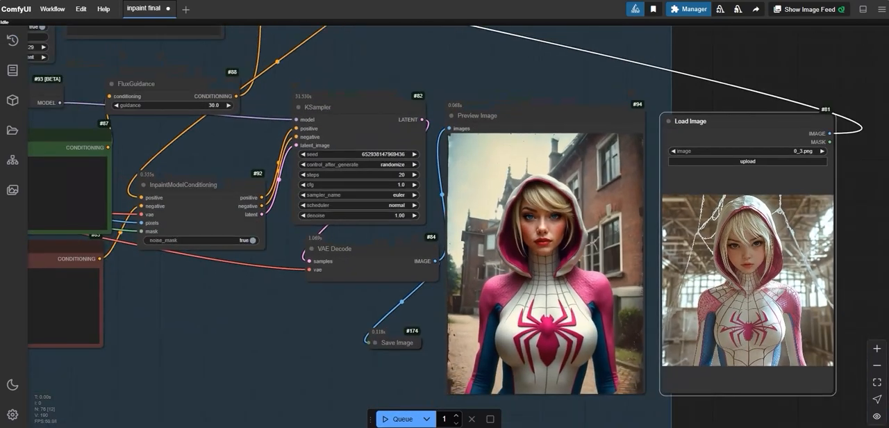
pyautogui.scroll(1, 576, 239)
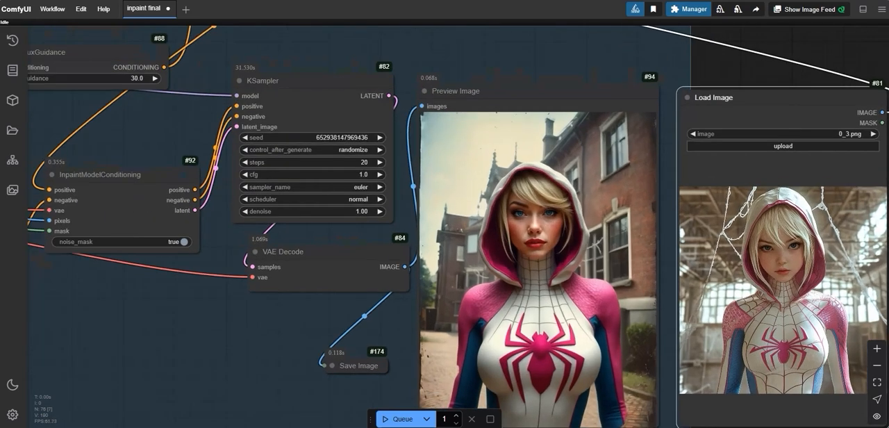
pyautogui.scroll(-4, 771, 260)
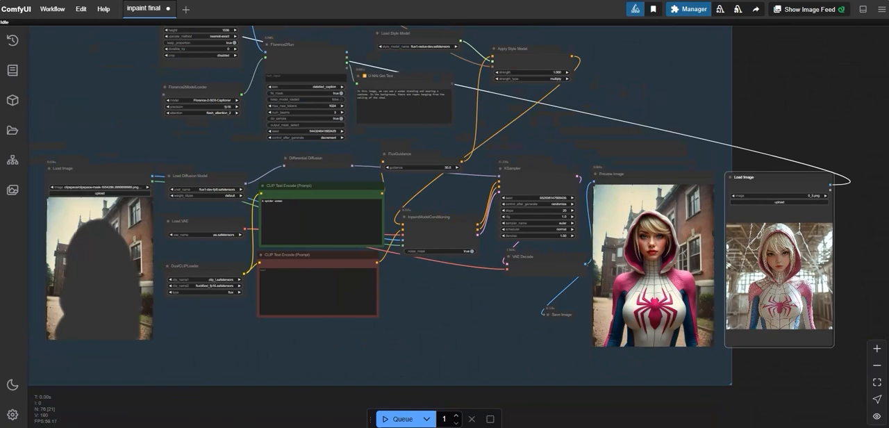
pyautogui.scroll(1, 725, 235)
pyautogui.scroll(-5, 688, 303)
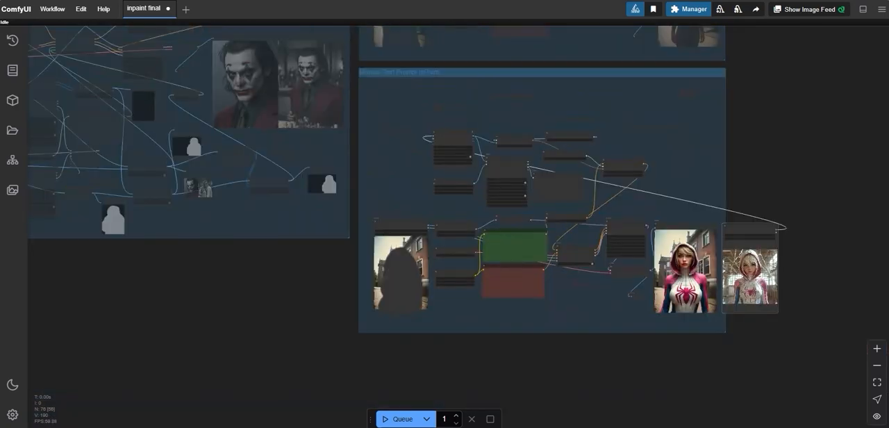
pyautogui.moveTo(597, 368); pyautogui.dragTo(701, 354)
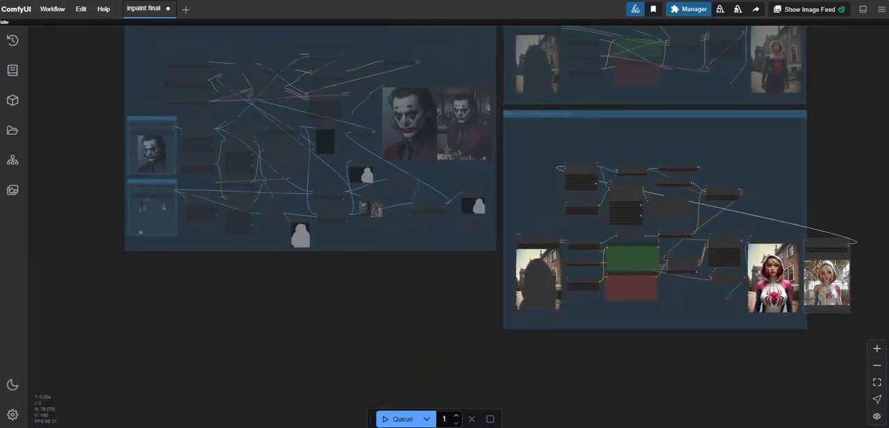